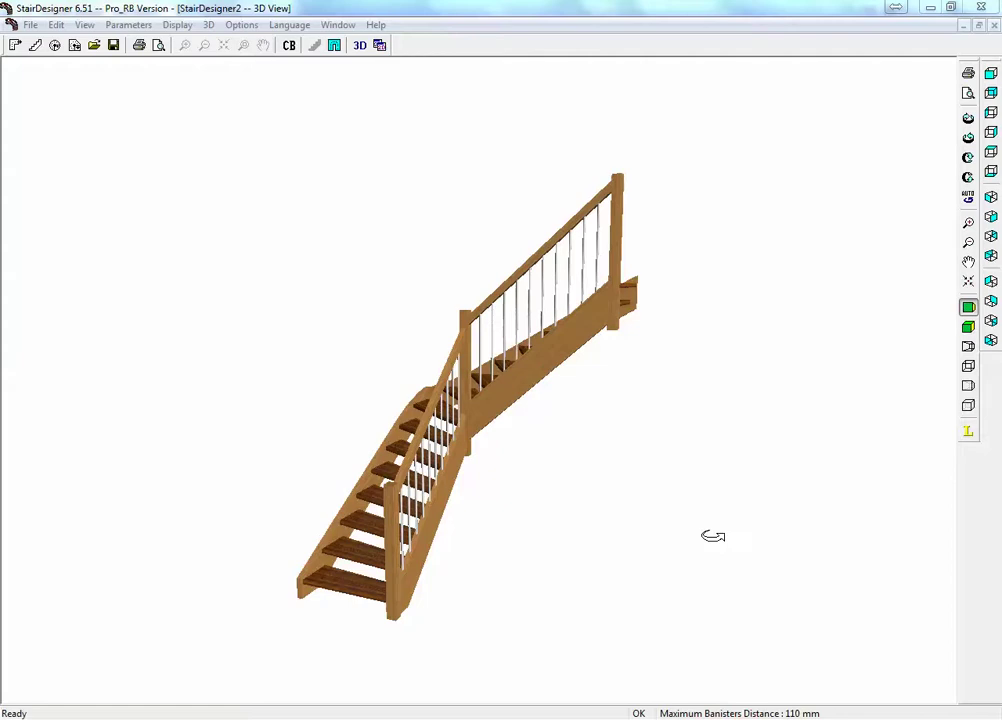
- Orbit the 3D stair model to inspect it, then close the 3D view to return to the plan
left_click_drag(713, 536, 673, 503)
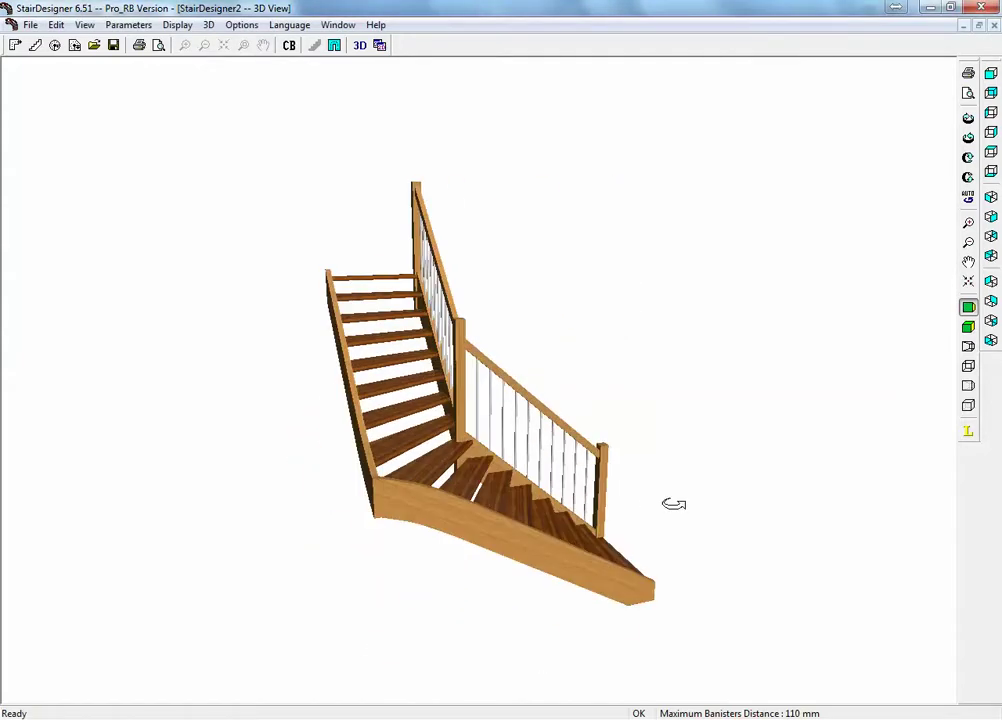
left_click_drag(380, 505, 609, 505)
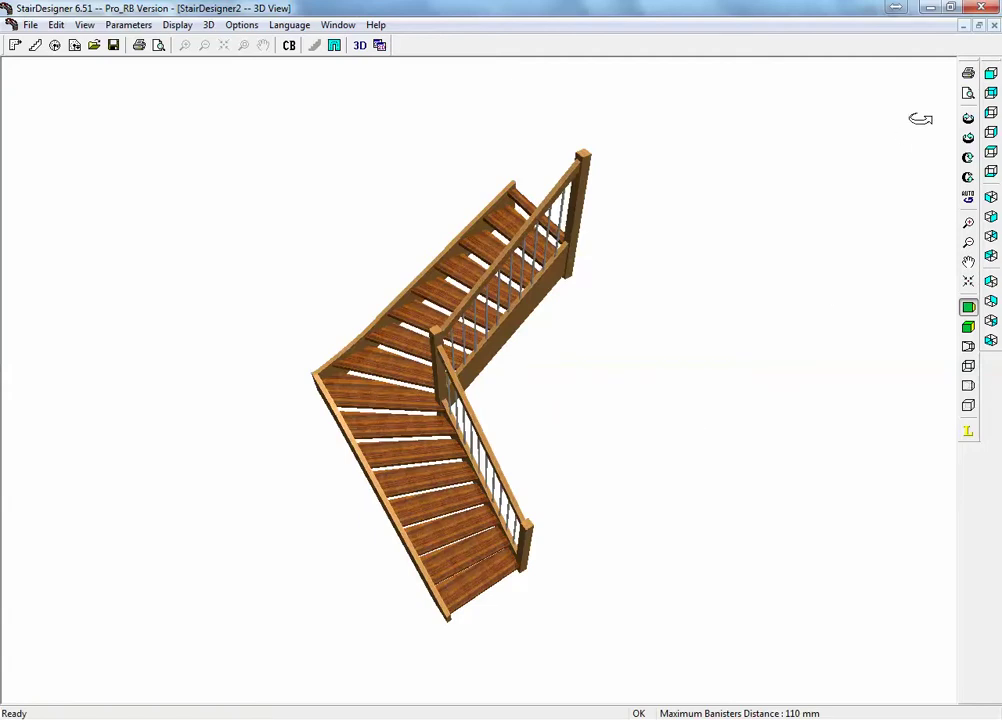
left_click(993, 26)
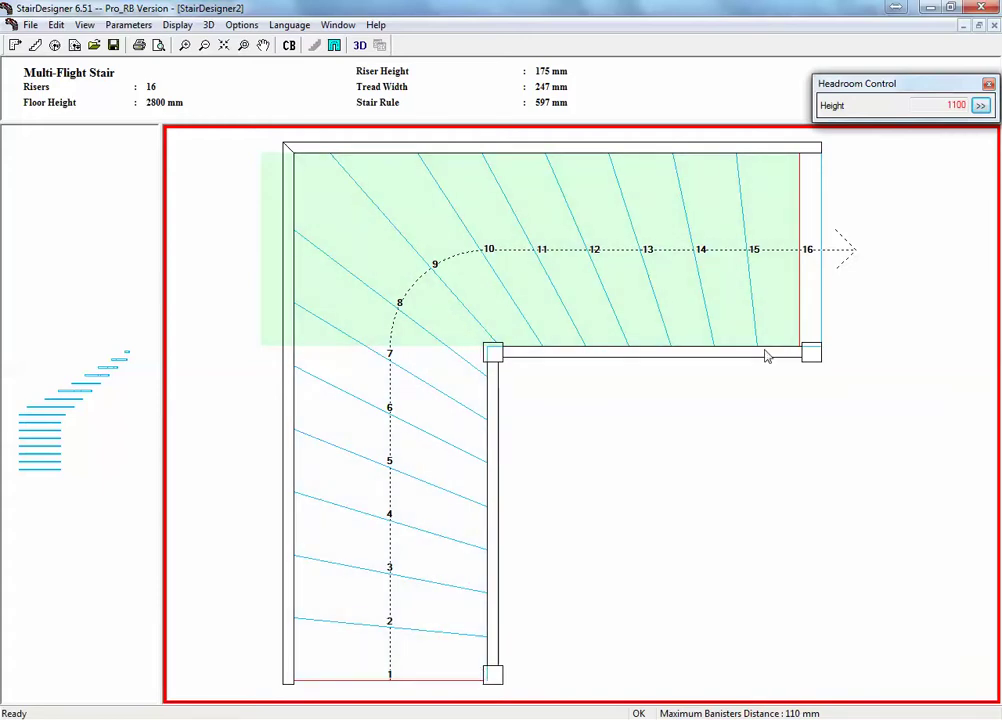
left_click(359, 45)
left_click_drag(525, 432, 230, 342)
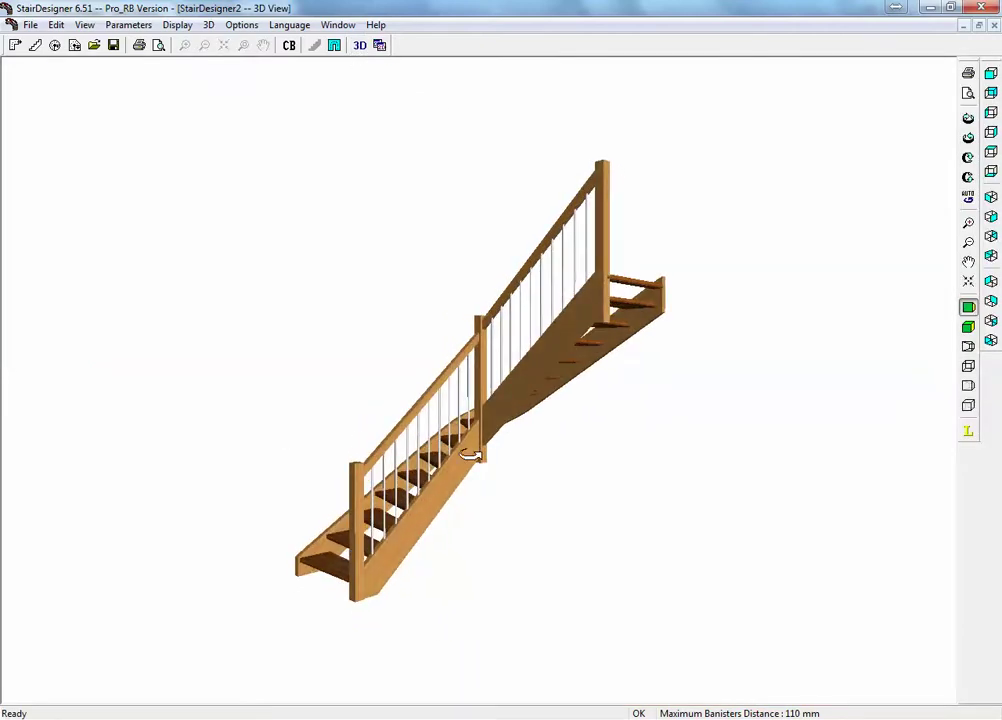
left_click_drag(368, 356, 403, 537)
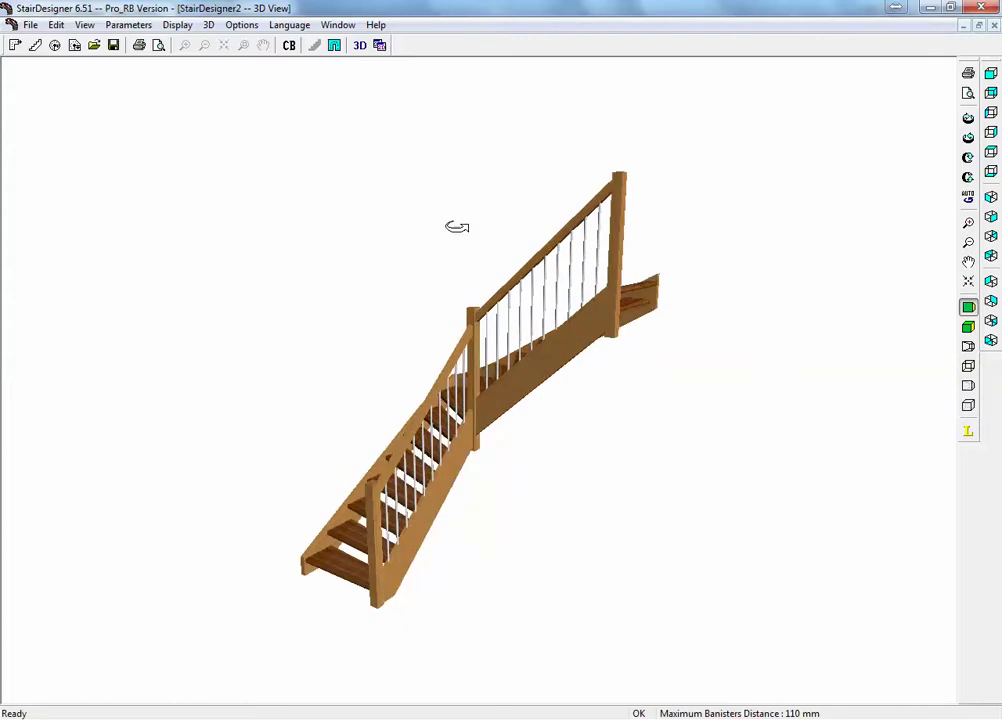
left_click(994, 26)
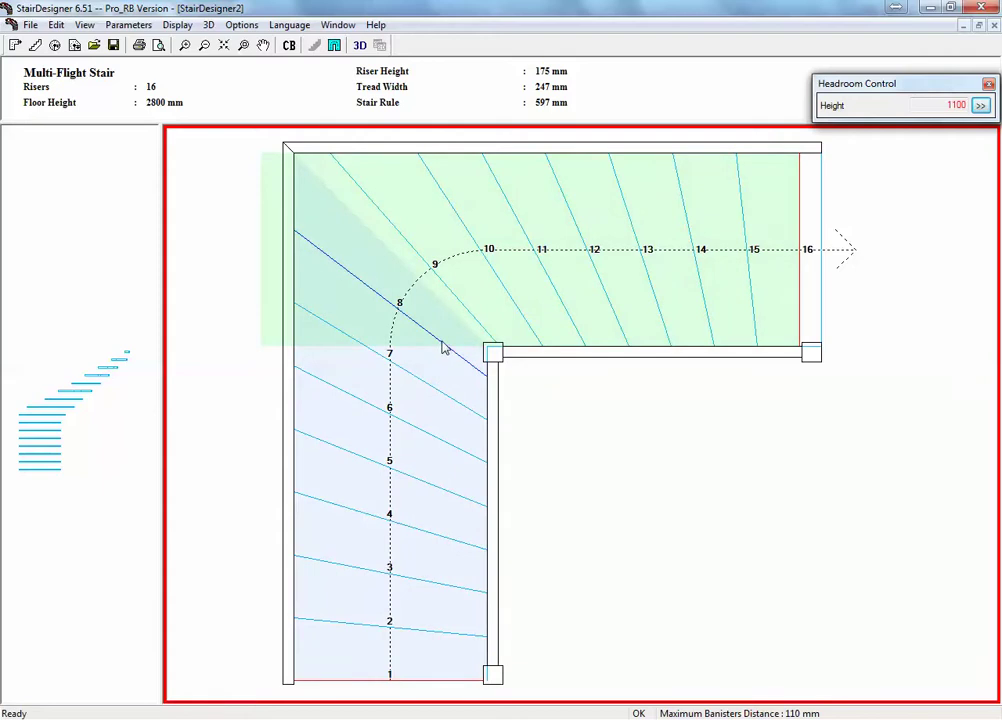
- Make the step near step 8 a landing step, splitting the stair into two 8-riser flights
right_click(443, 345)
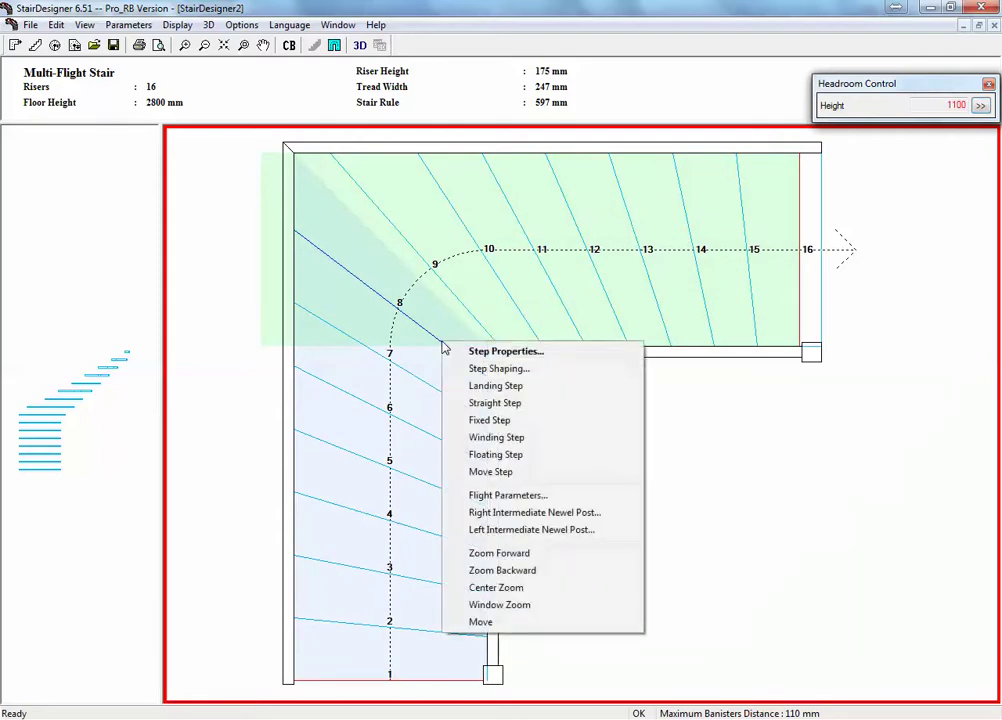
left_click(476, 385)
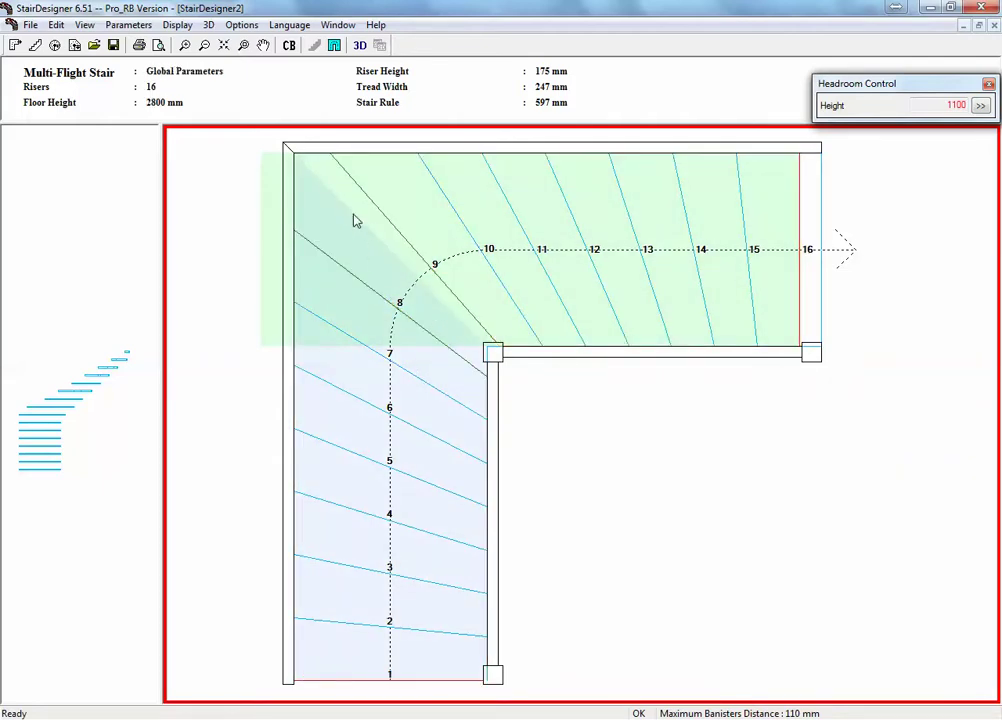
- Move the step 8 line twice so it meets the inner corner post, raising headroom to 1275
right_click(453, 358)
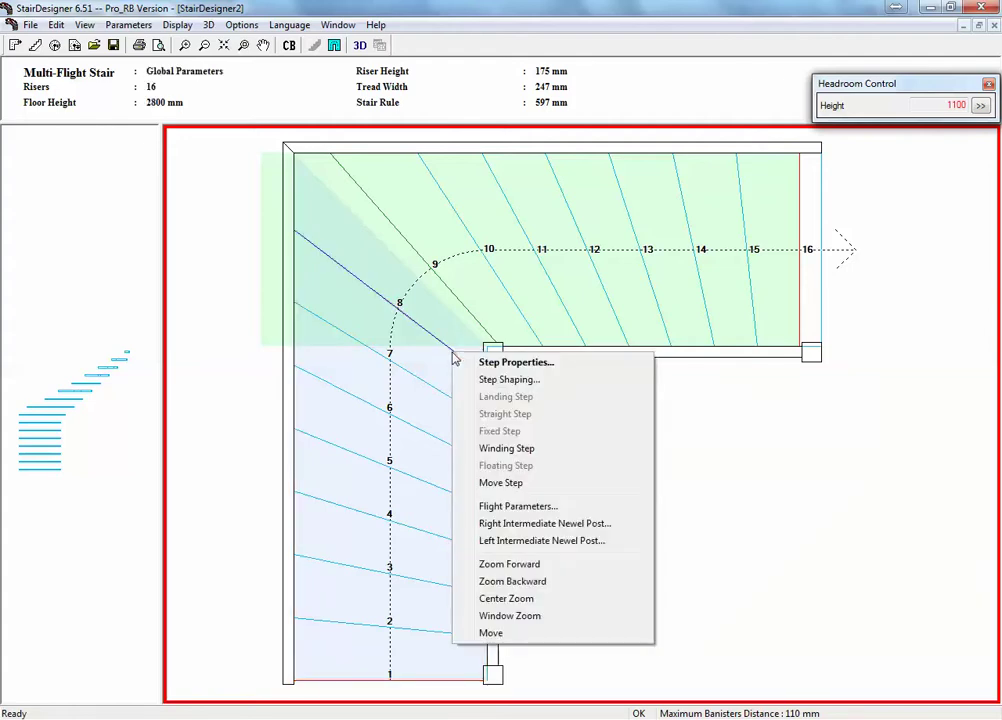
left_click(527, 484)
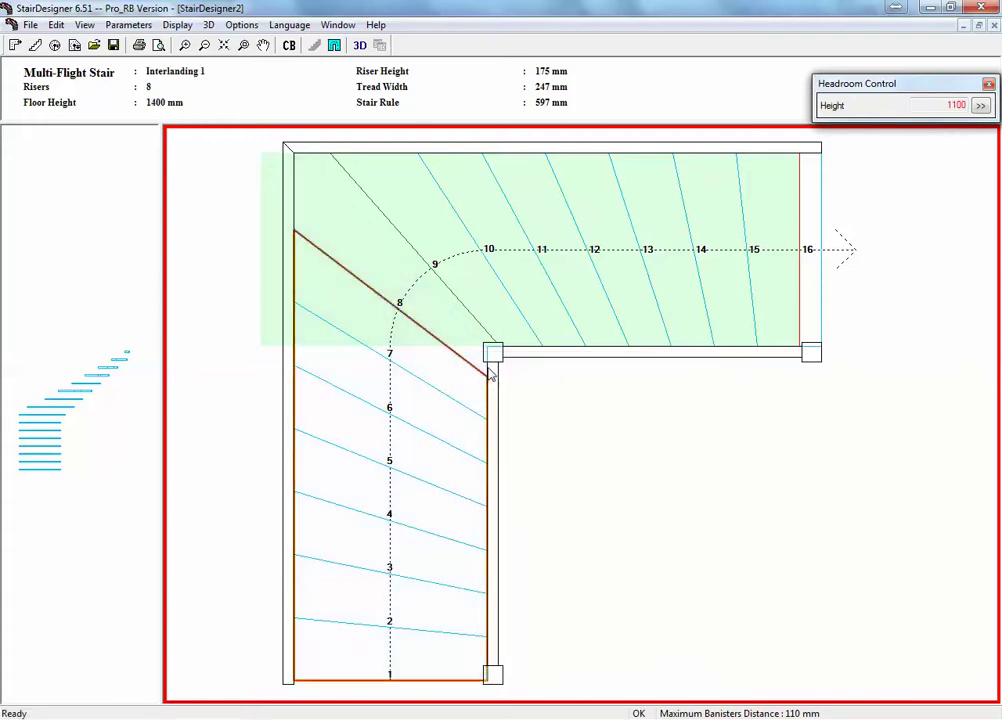
left_click(291, 256)
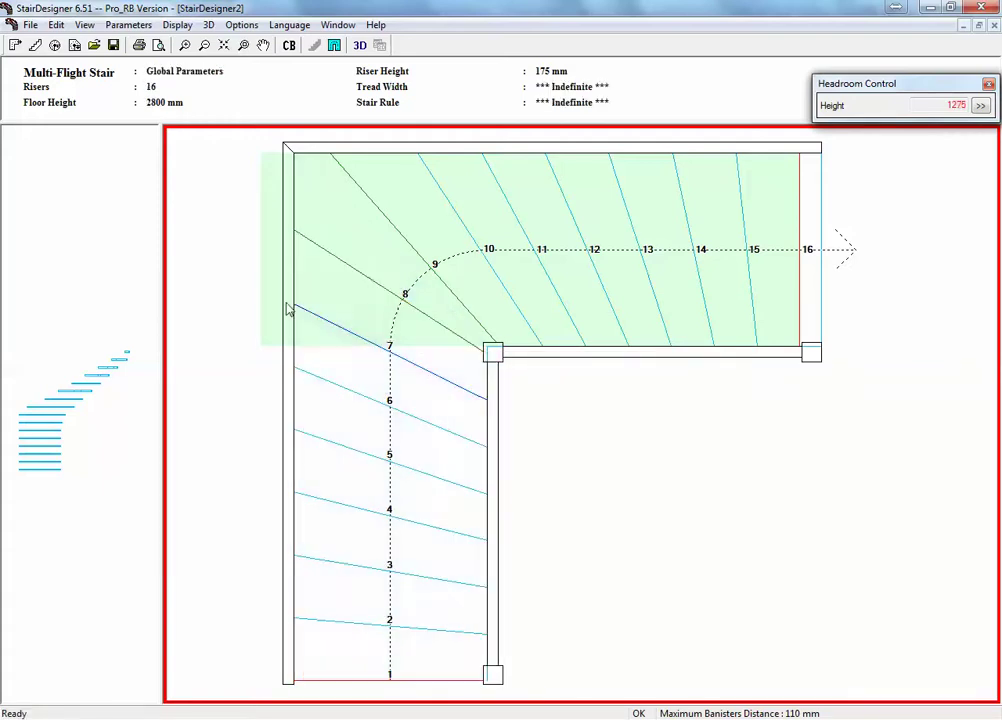
right_click(296, 234)
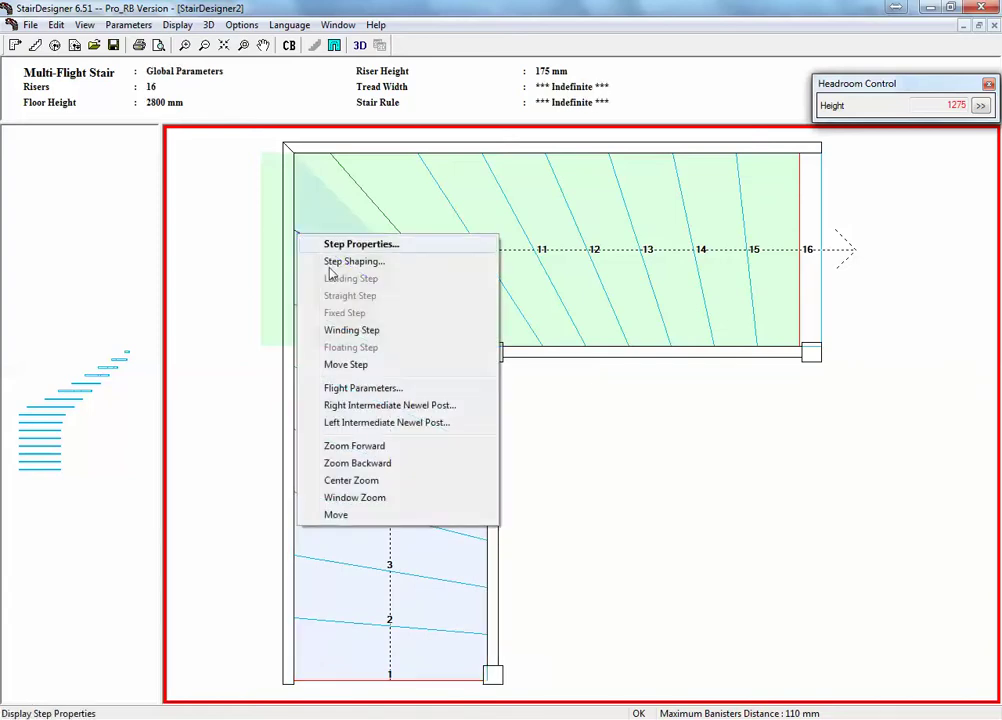
left_click(365, 366)
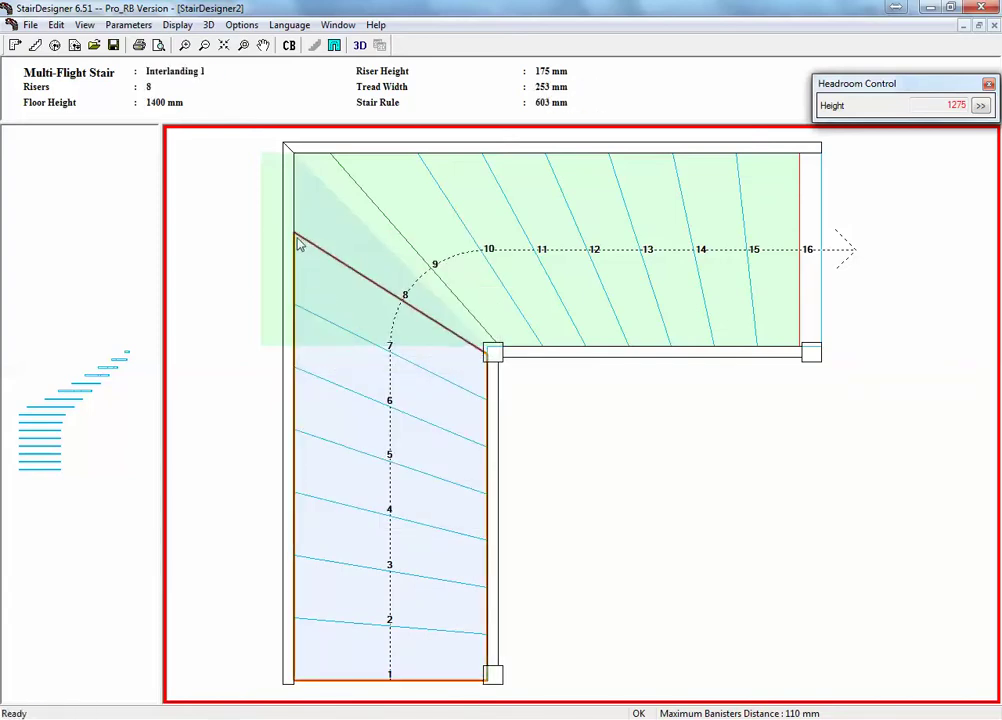
left_click(298, 262)
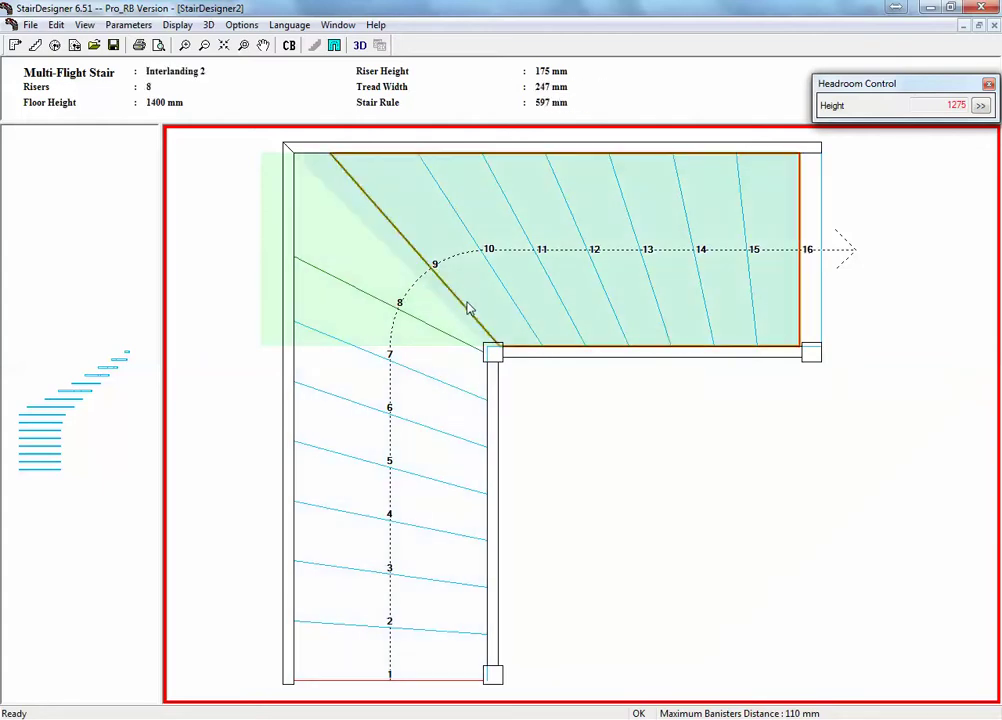
- Reposition the step 9 winder line around the inner newel, leaving the upper flight with 236 mm treads
right_click(342, 163)
left_click(391, 291)
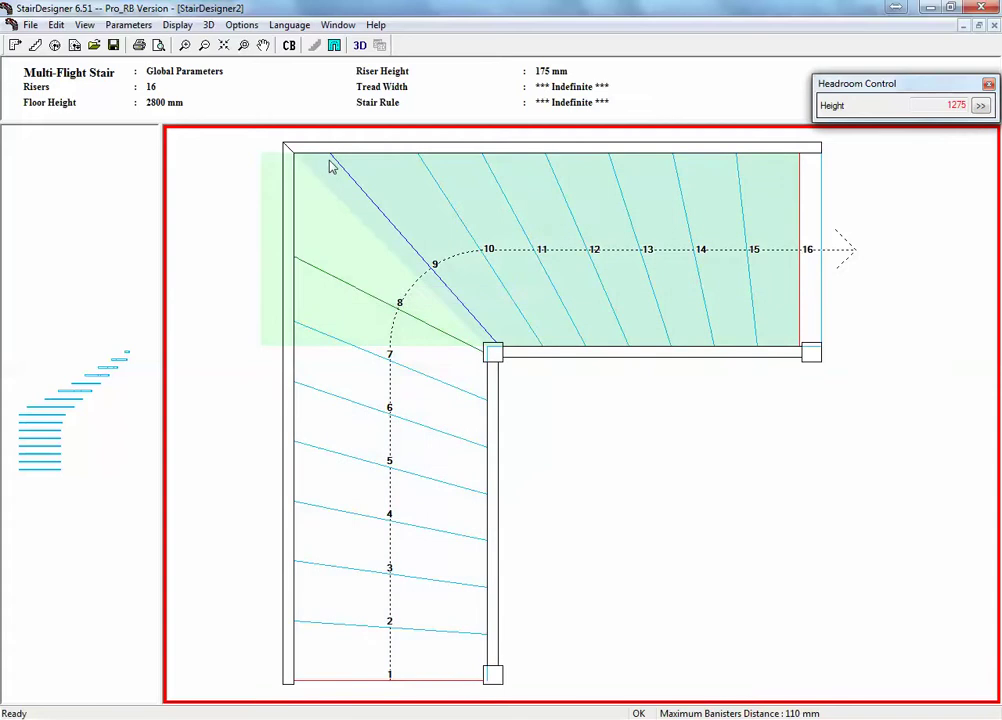
left_click(347, 161)
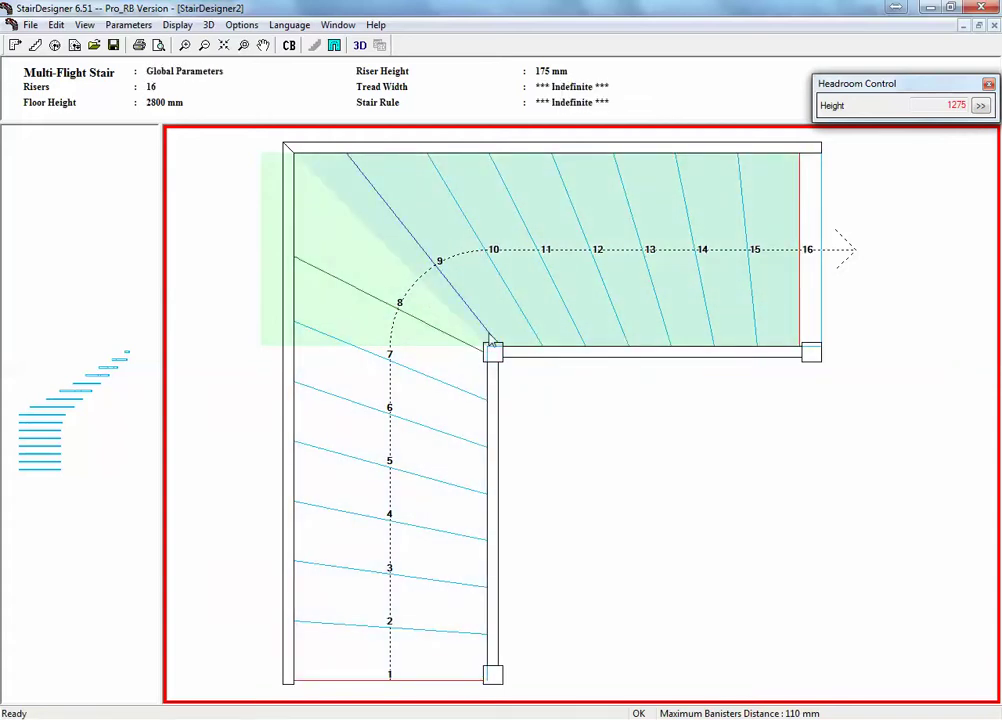
right_click(490, 340)
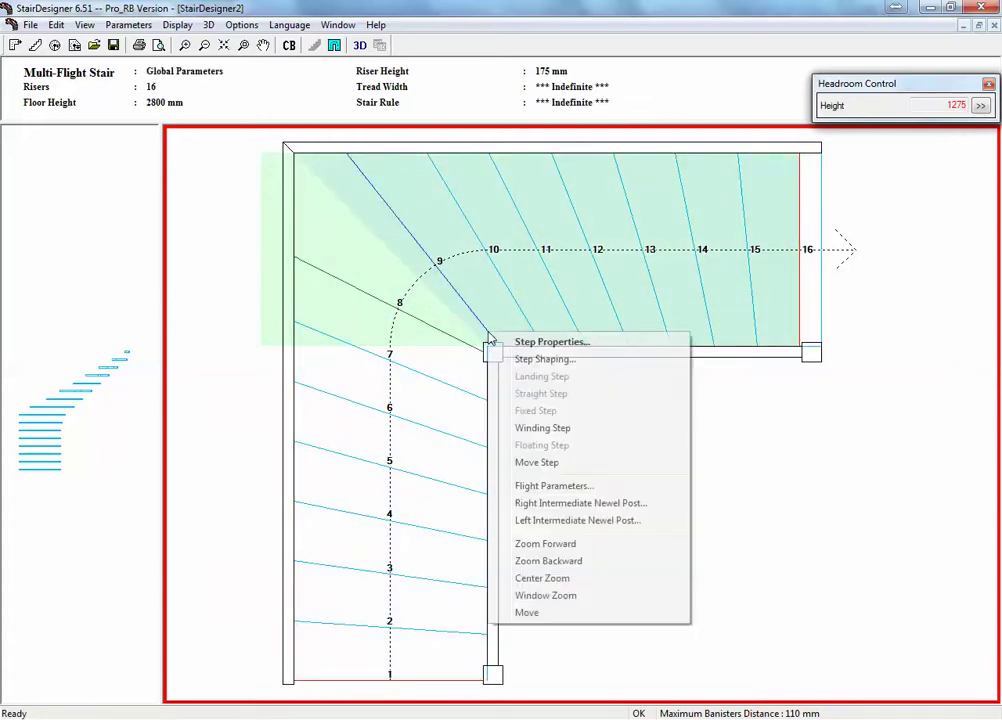
left_click(510, 462)
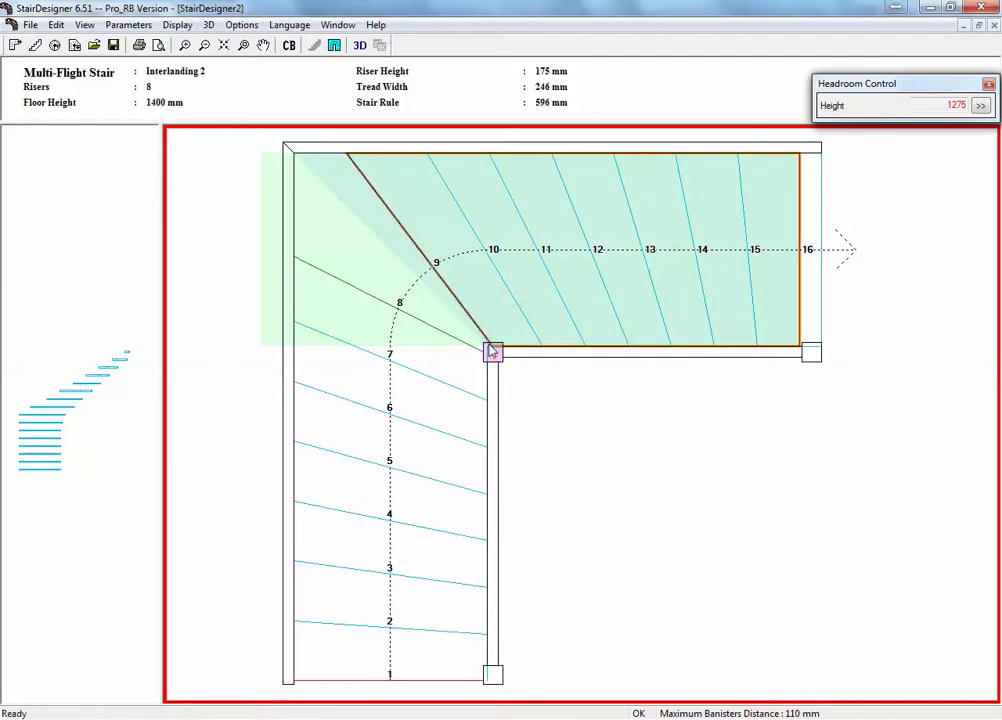
left_click(492, 352)
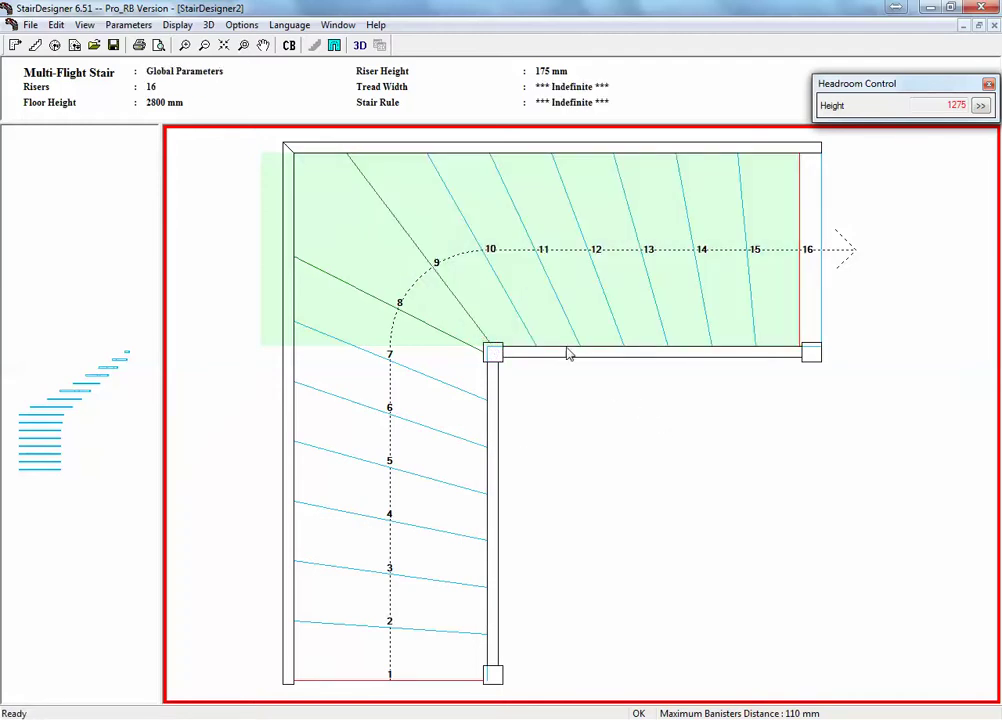
right_click(351, 161)
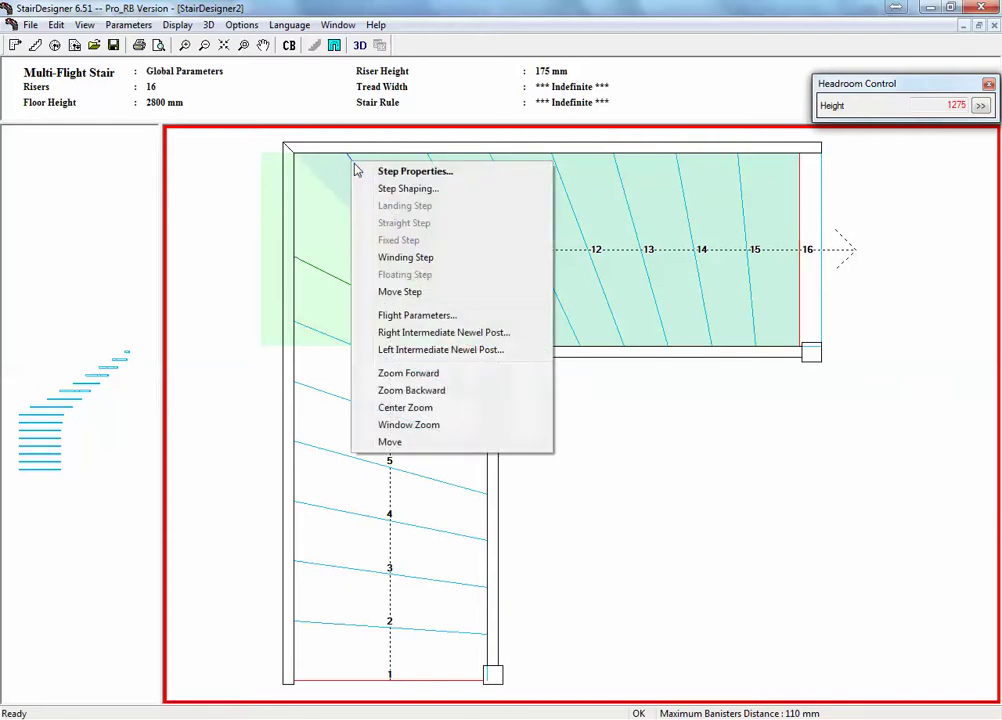
left_click(406, 292)
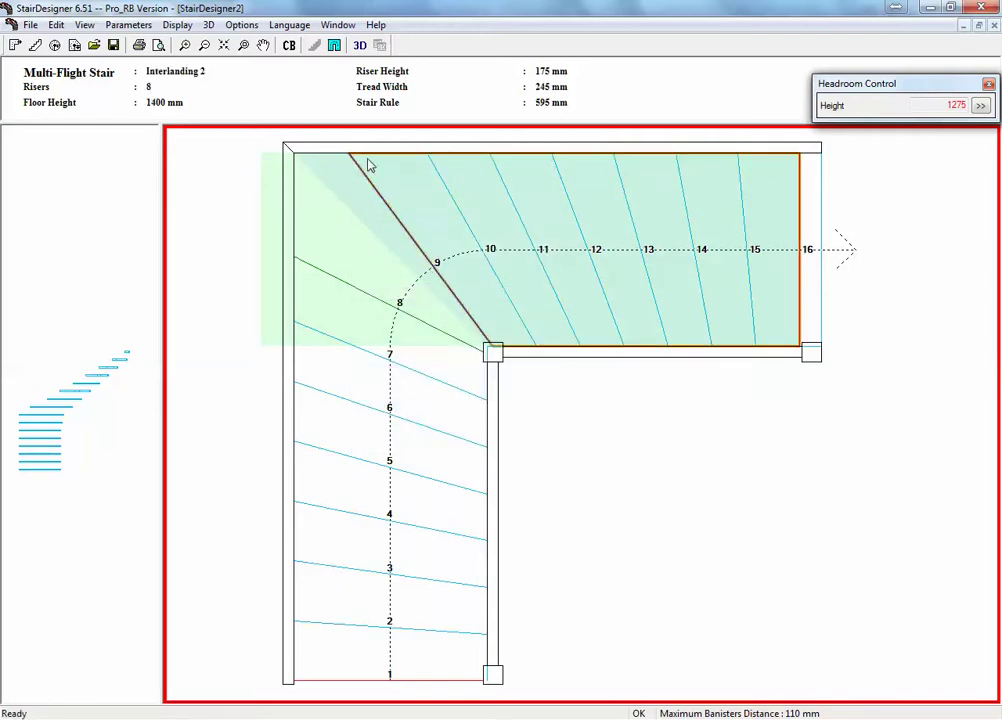
left_click(395, 170)
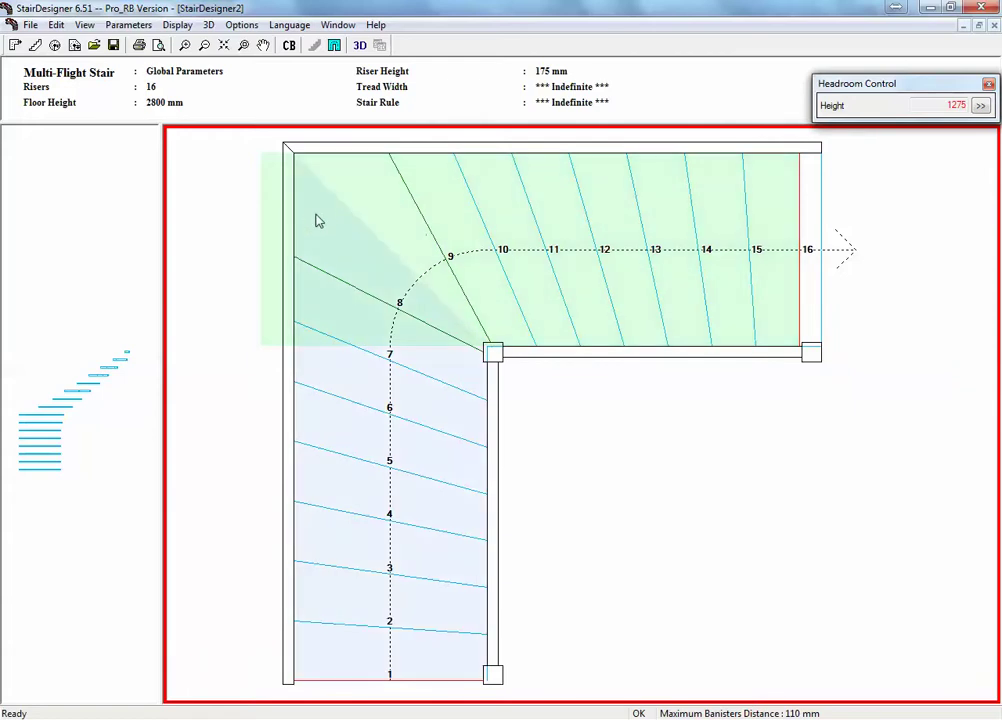
left_click(457, 344)
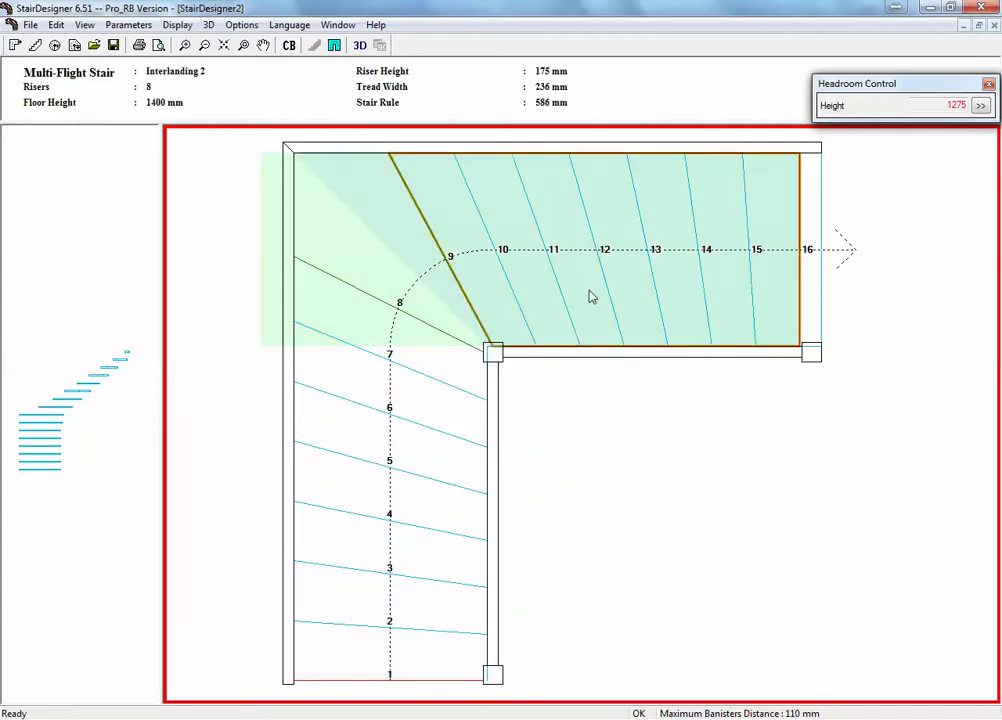
- Make the upper and lower flights' steps straight, leaving only steps 8 and 9 winding
right_click(517, 302)
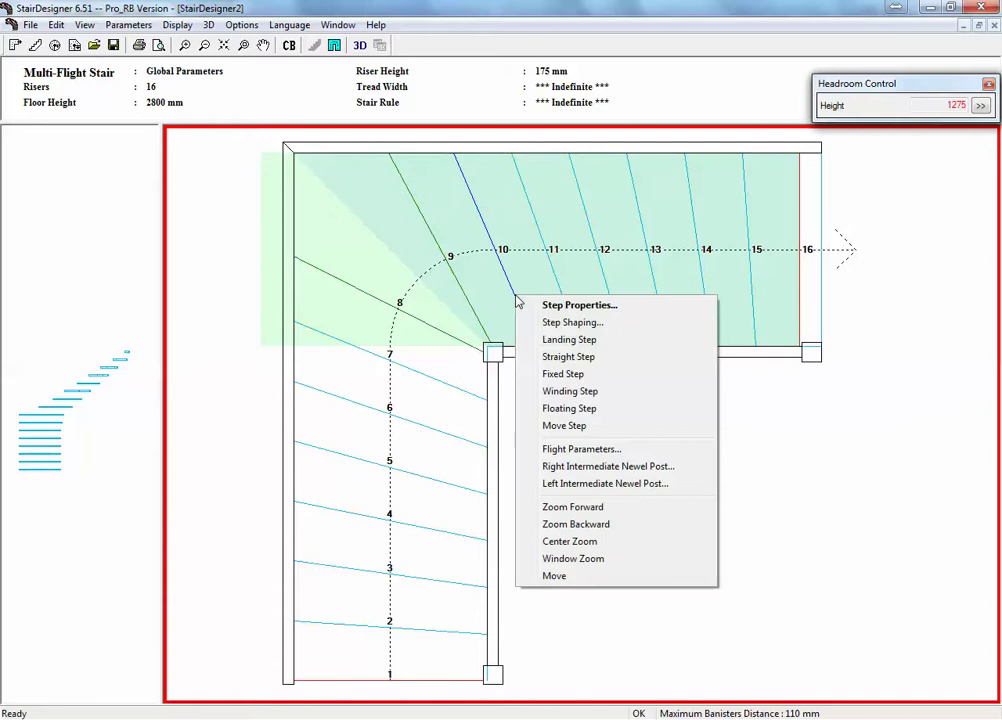
left_click(547, 356)
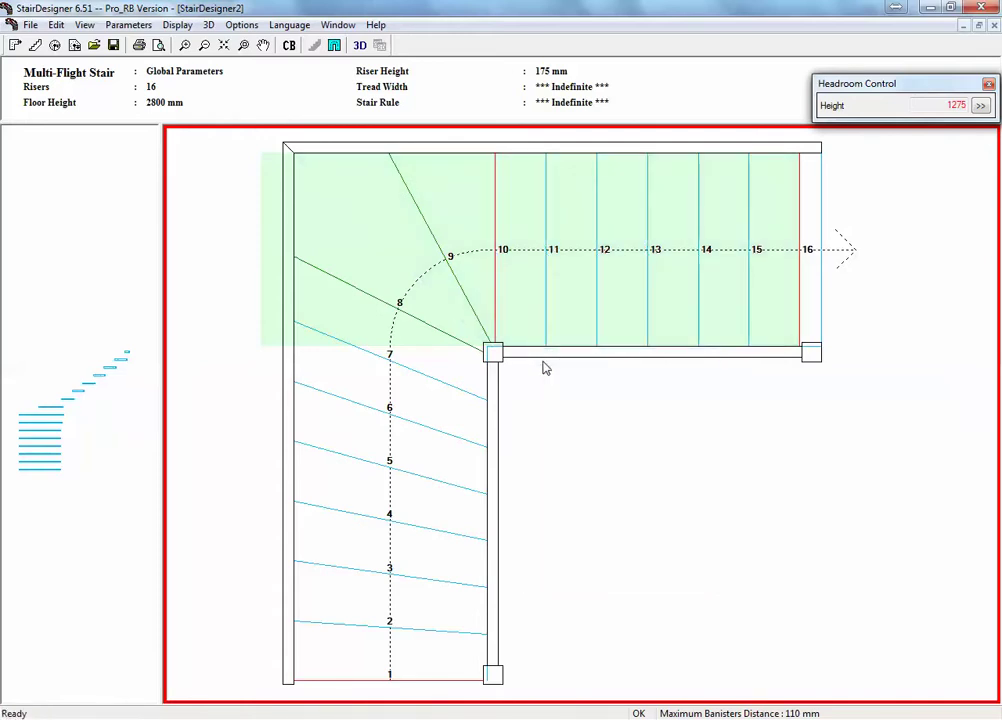
right_click(473, 398)
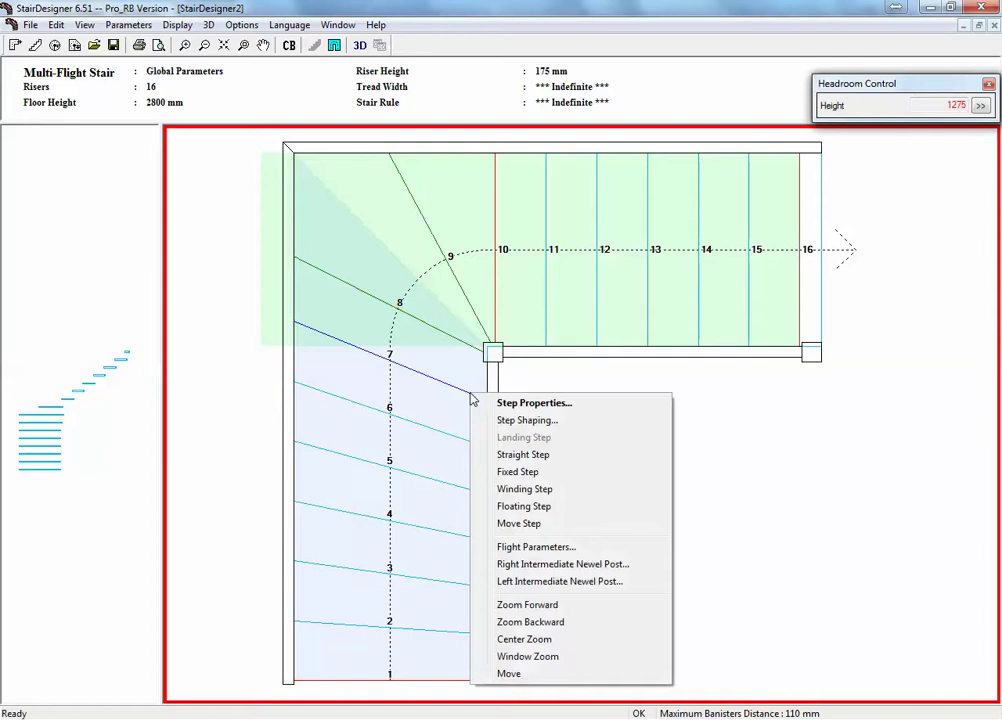
left_click(518, 456)
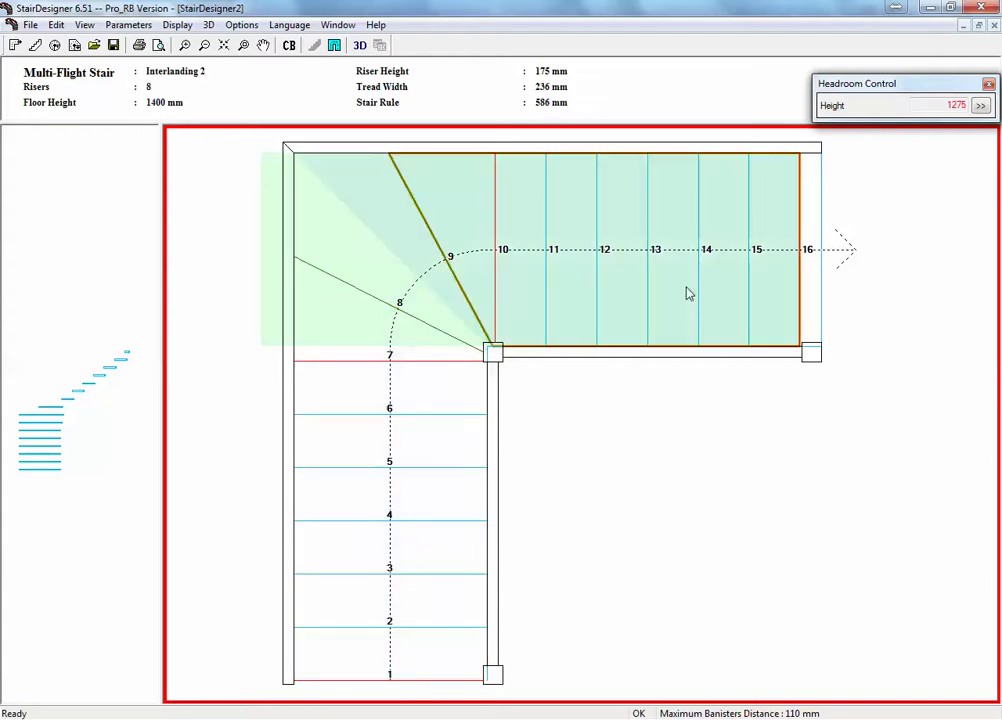
left_click(369, 333)
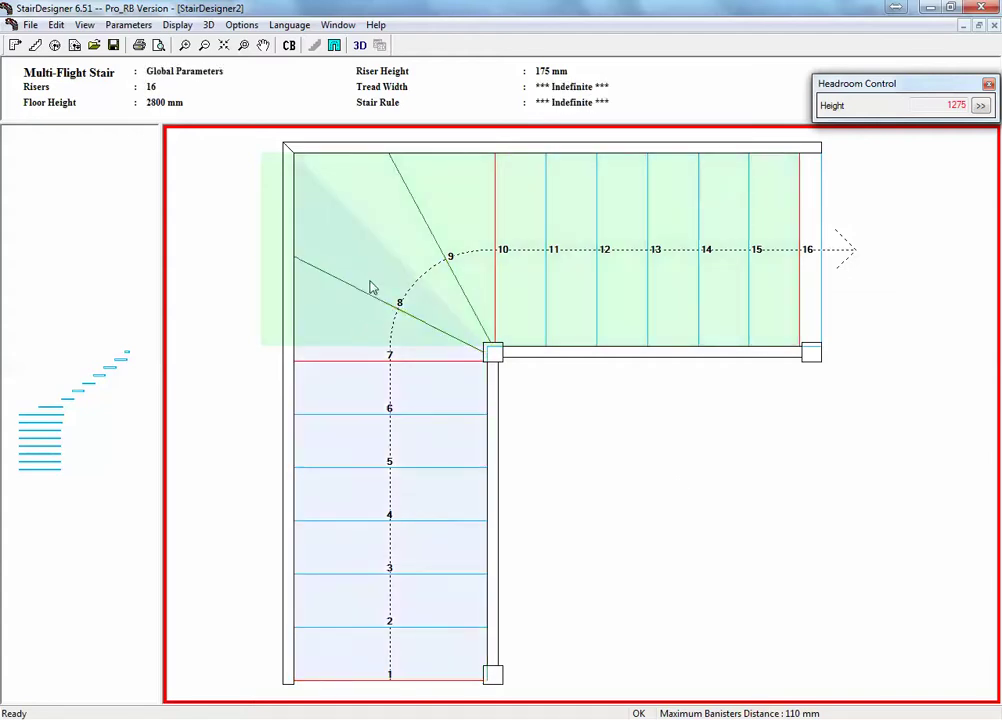
left_click(457, 201)
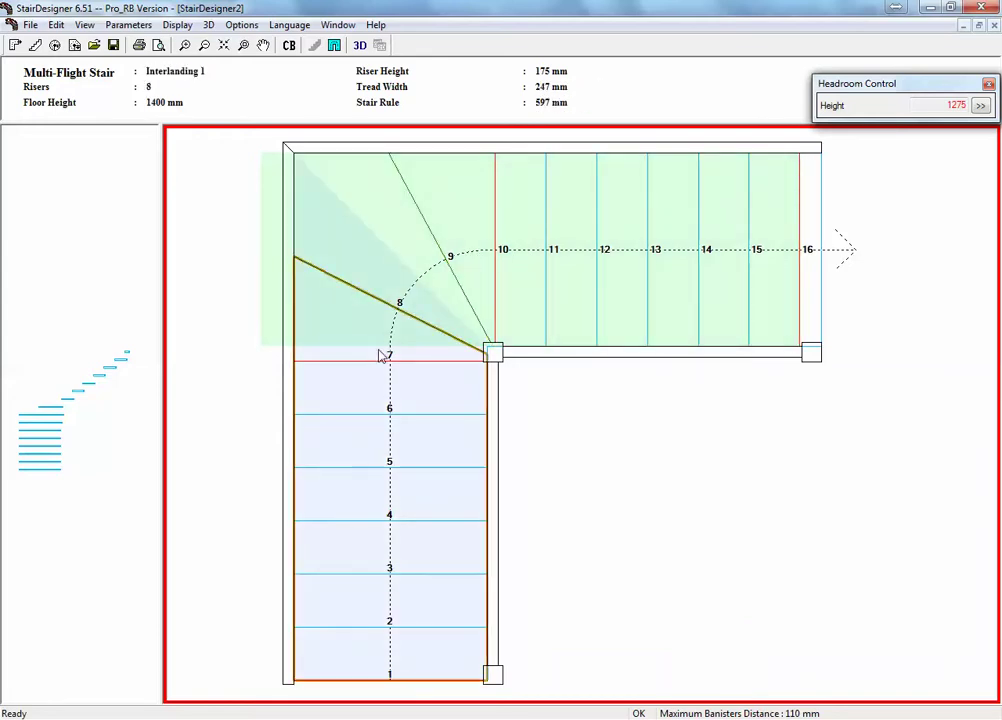
left_click(360, 45)
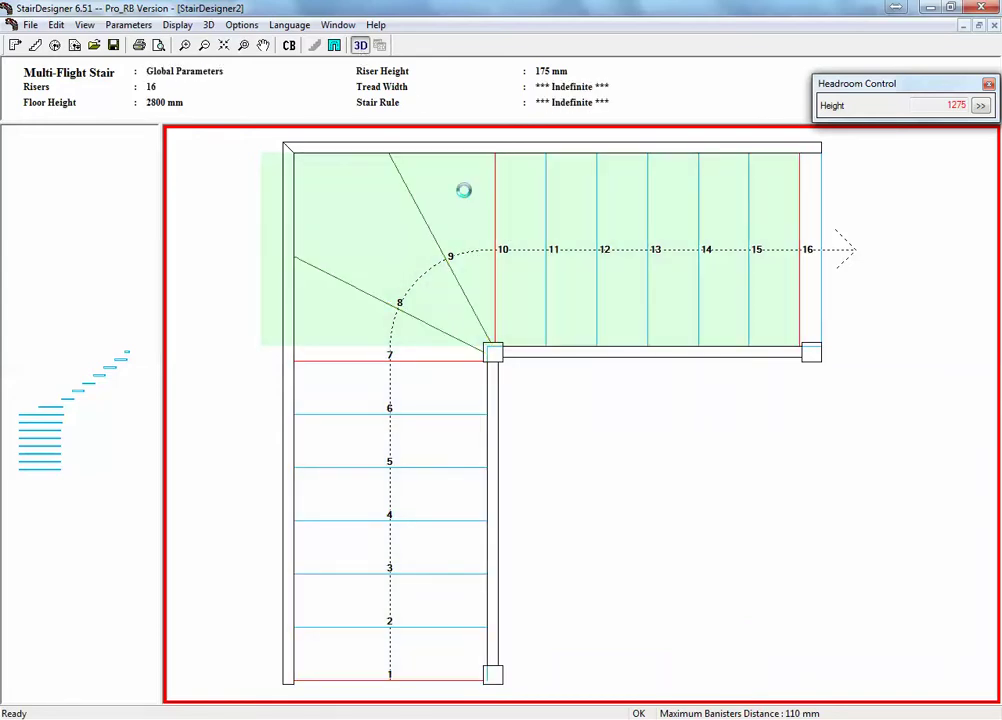
left_click_drag(600, 409, 505, 405)
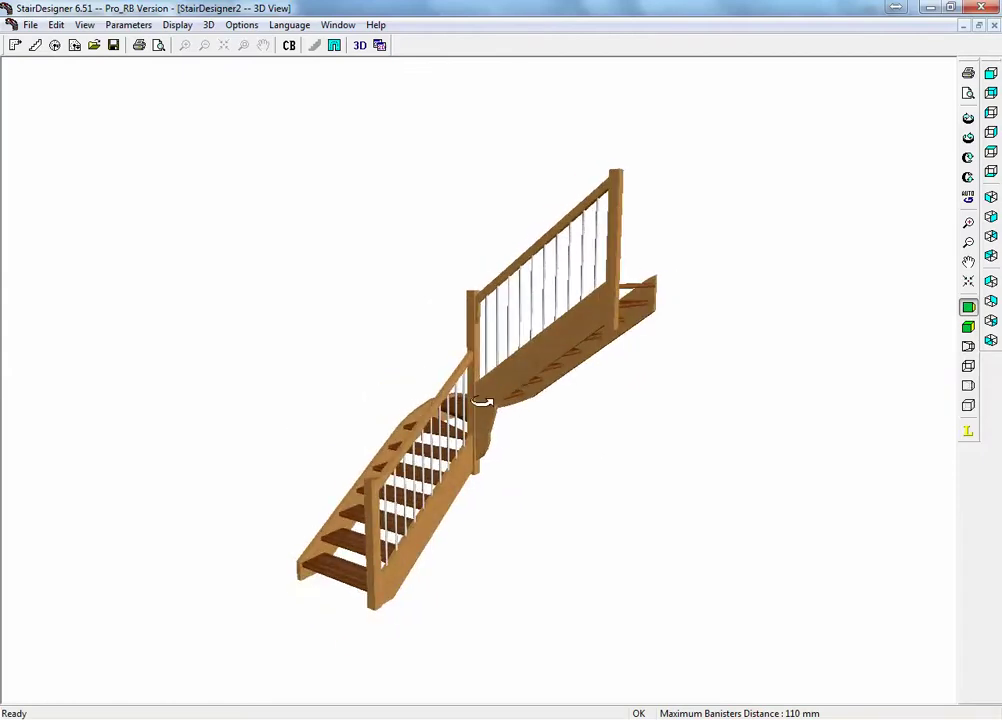
left_click_drag(517, 456, 369, 443)
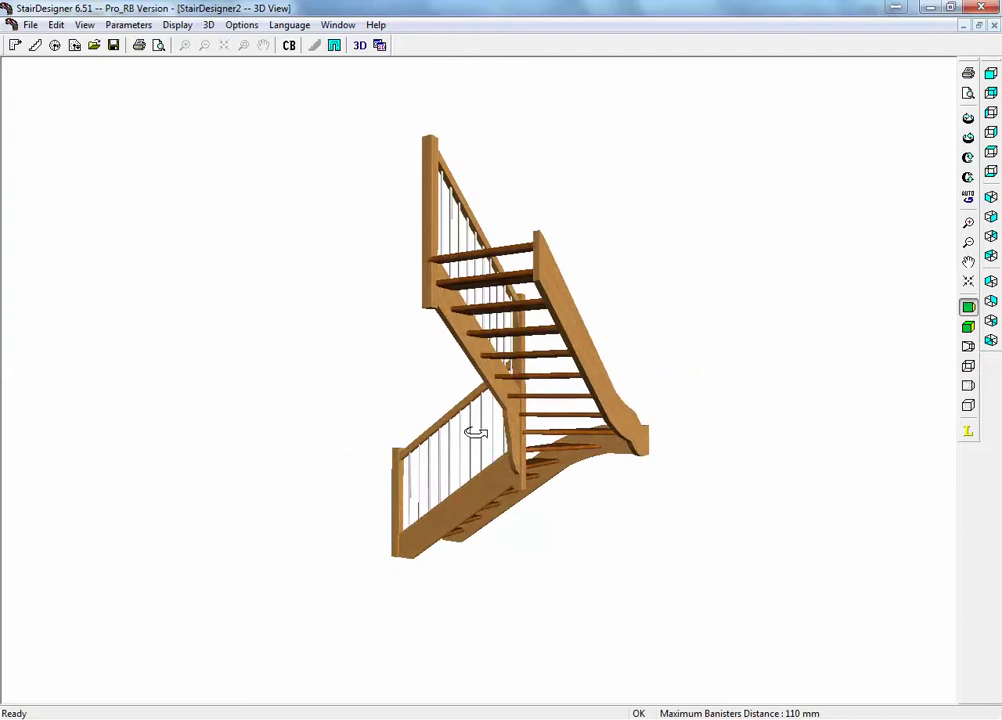
left_click_drag(475, 432, 602, 445)
left_click_drag(483, 427, 888, 228)
left_click(994, 24)
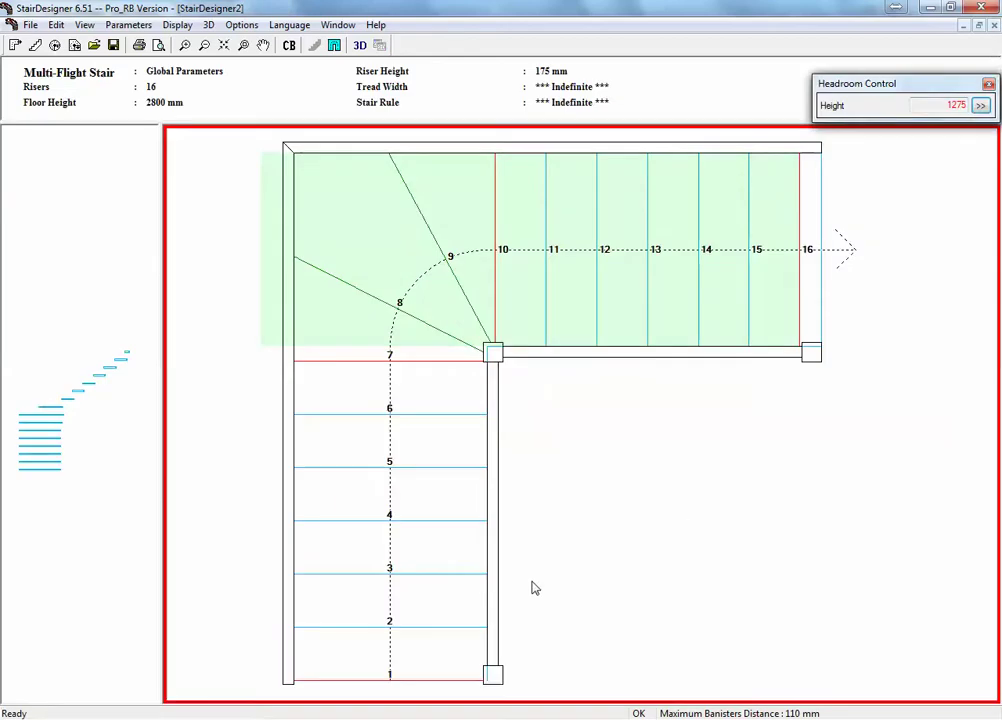
- Give Flight 1 a straight right stringboard and a straight right handrail
right_click(421, 431)
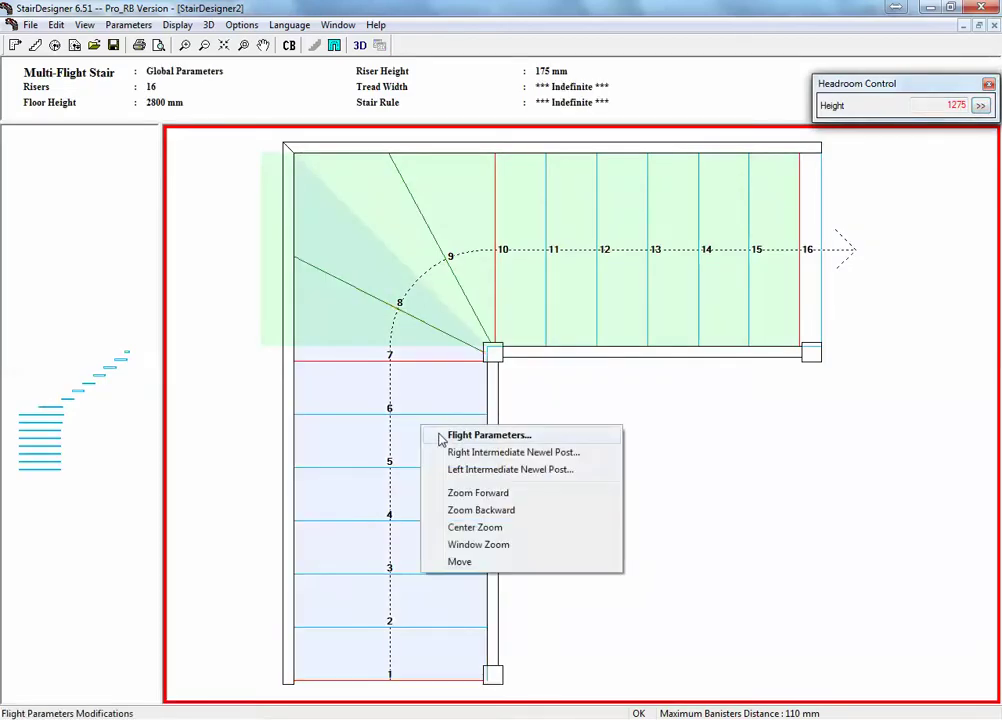
left_click(440, 439)
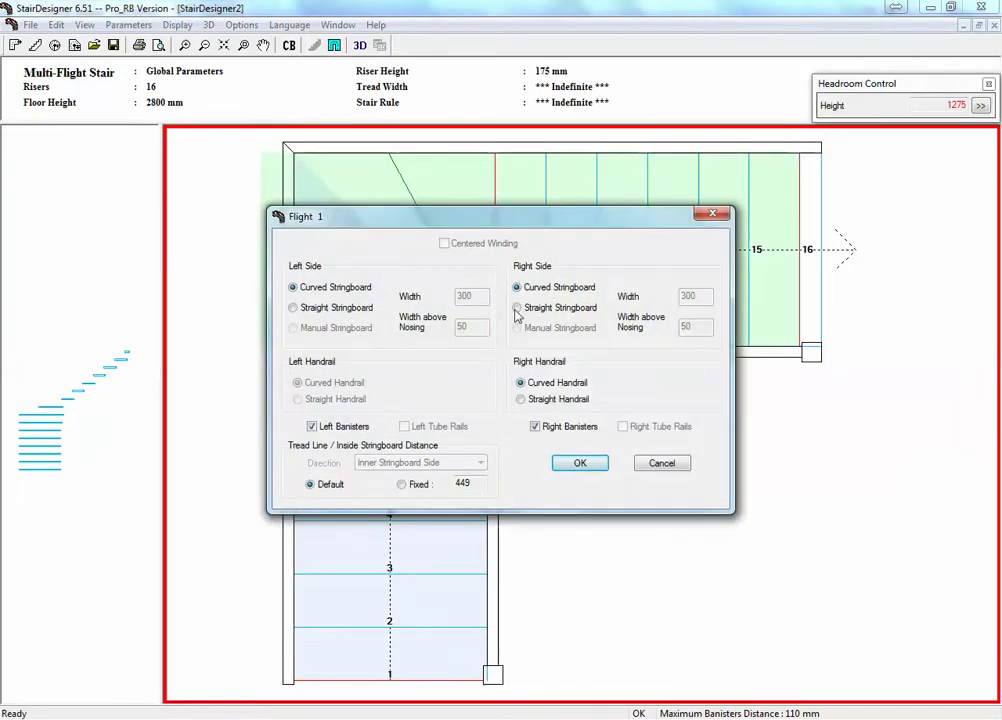
left_click(516, 308)
left_click(521, 399)
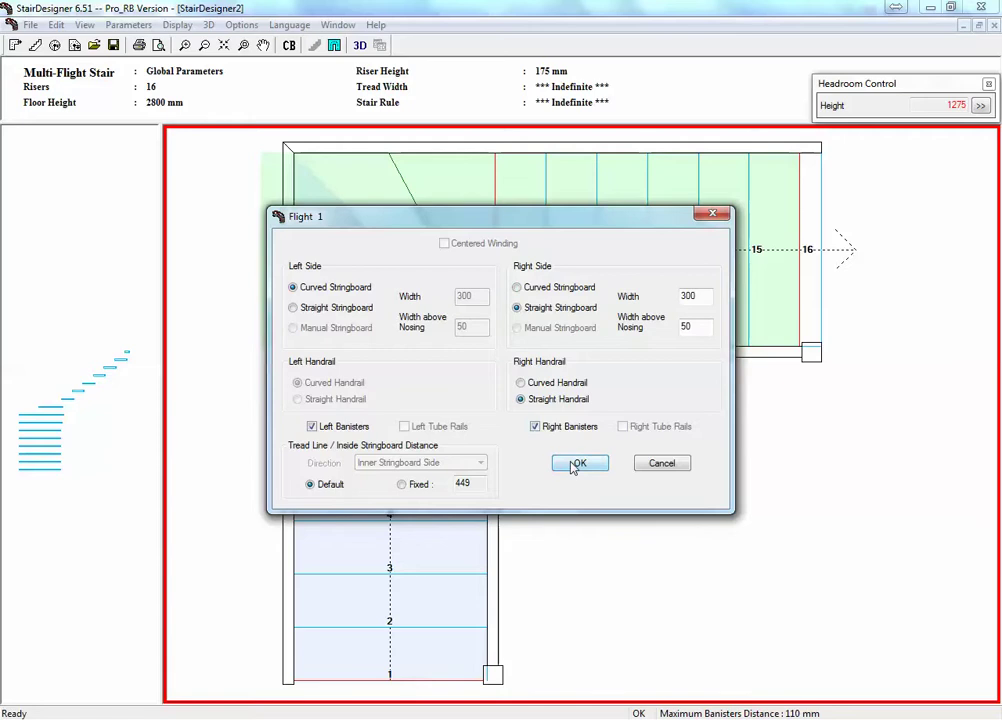
left_click(577, 463)
- Give Flight 2 the same straight right stringboard and straight right handrail
right_click(553, 288)
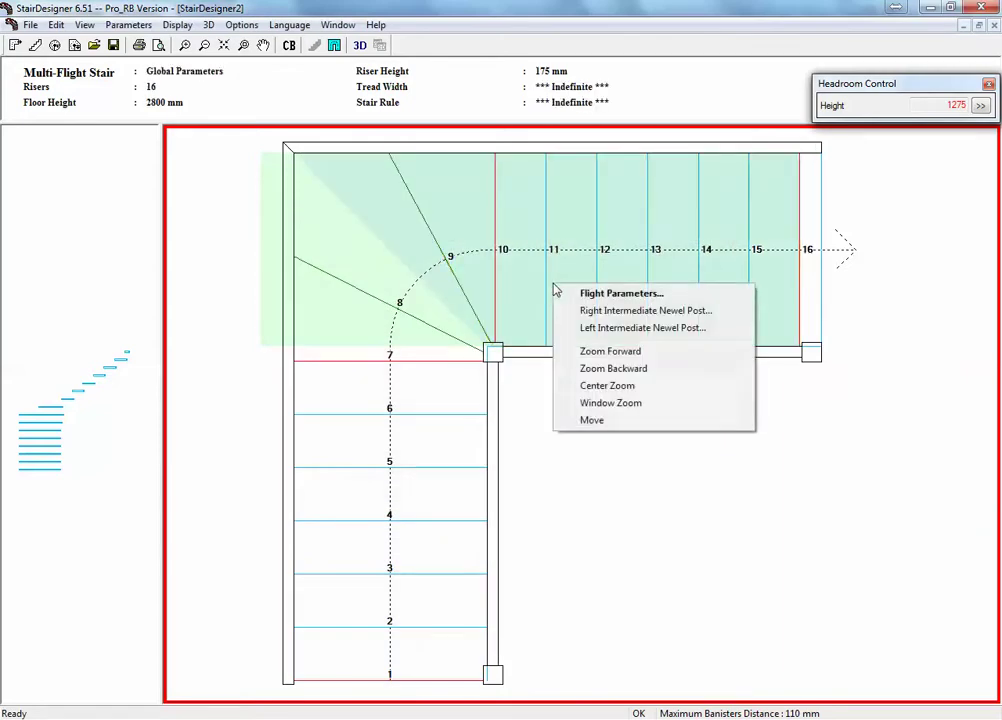
left_click(577, 291)
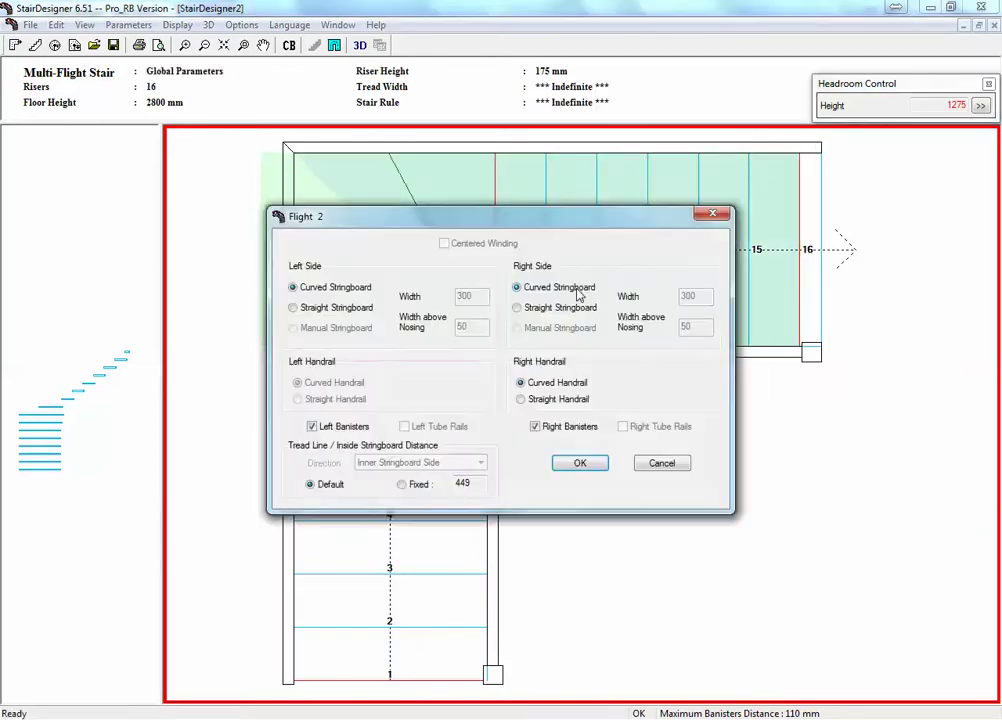
left_click(518, 308)
left_click(537, 401)
left_click(580, 464)
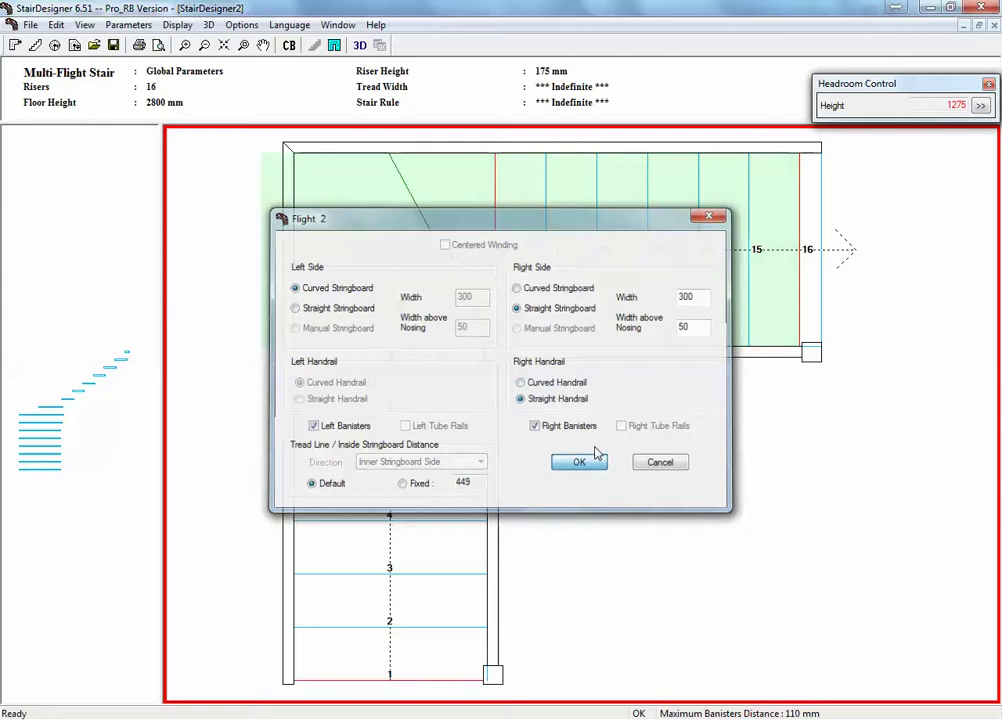
- Preview the updated stair in 3D, orbiting to inspect the winder steps, then close the preview
left_click(359, 45)
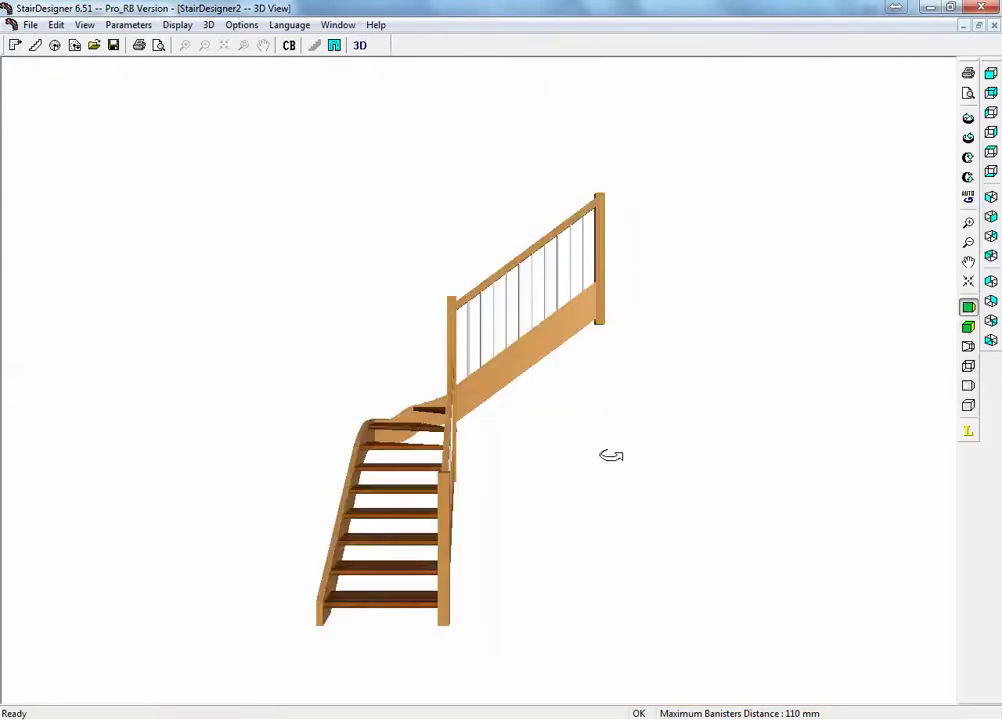
left_click_drag(608, 456, 537, 470)
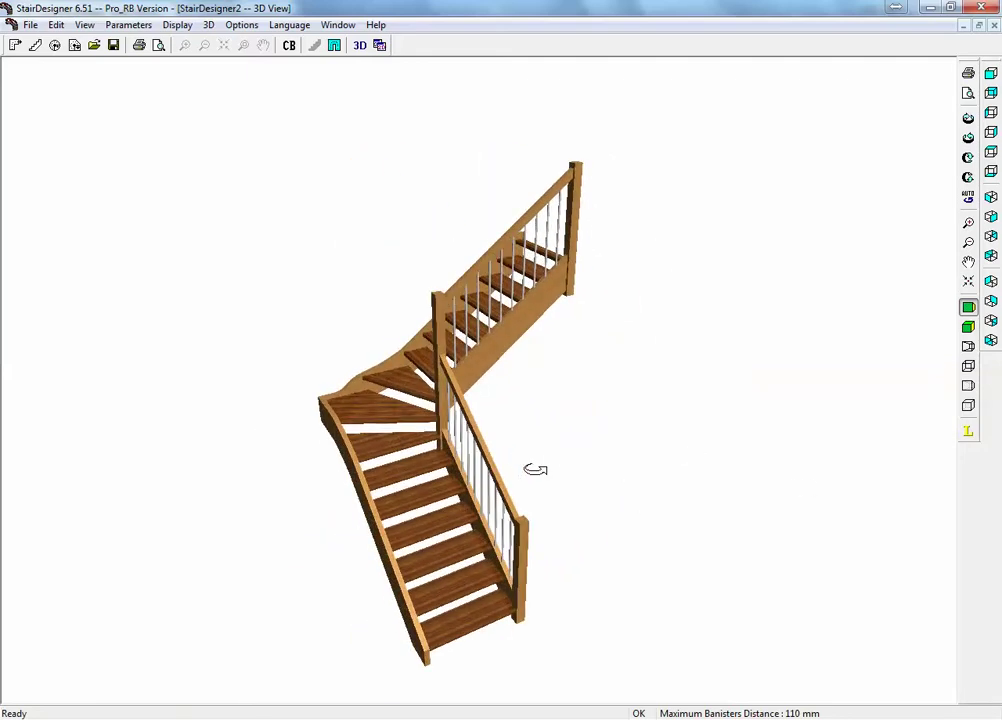
scroll(366, 415, "up", 3)
left_click_drag(366, 415, 488, 427)
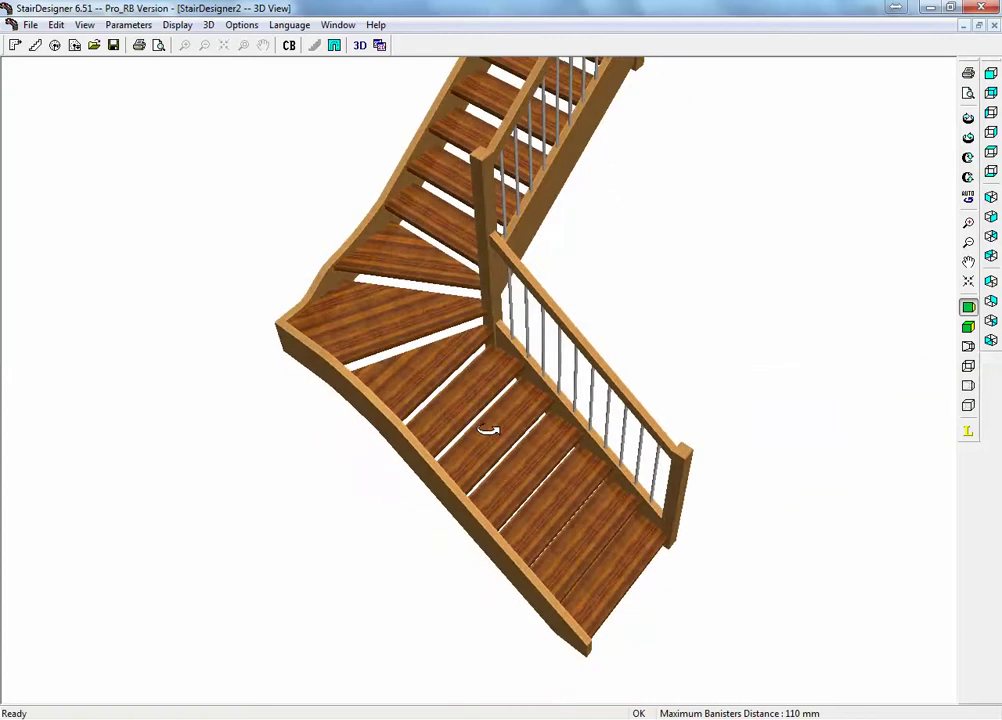
left_click_drag(416, 323, 282, 253)
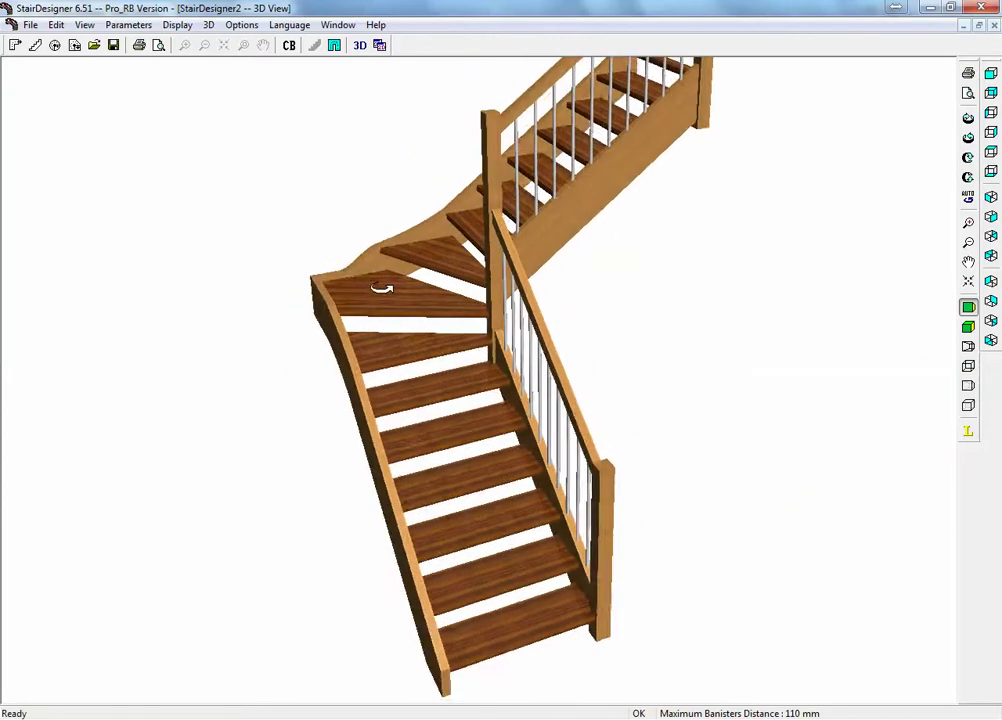
left_click_drag(387, 286, 322, 262)
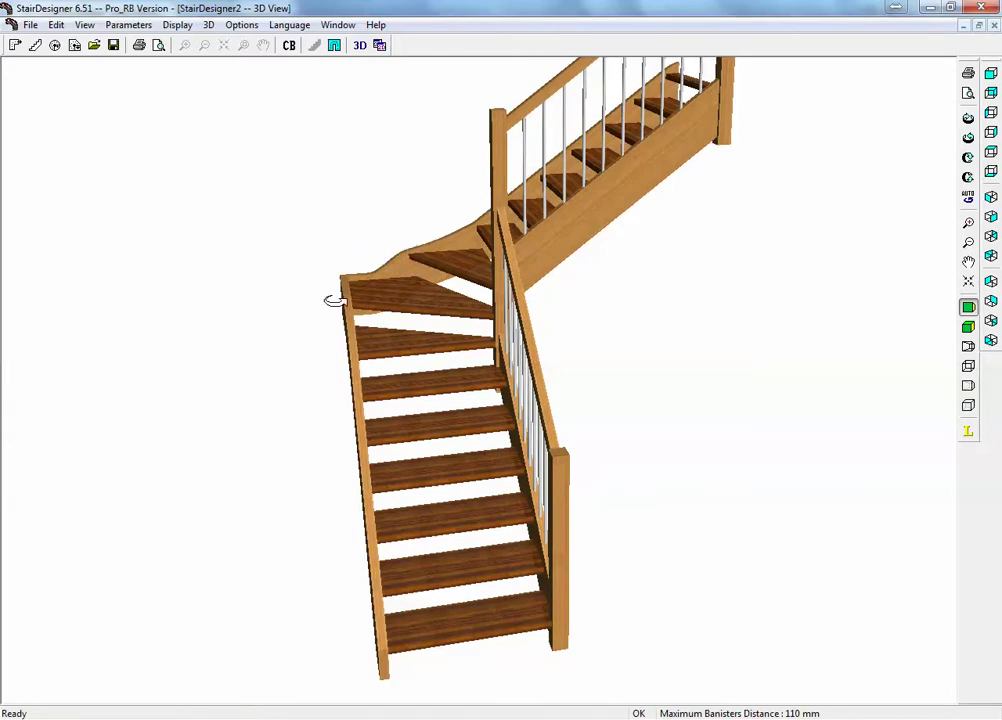
left_click_drag(362, 286, 416, 286)
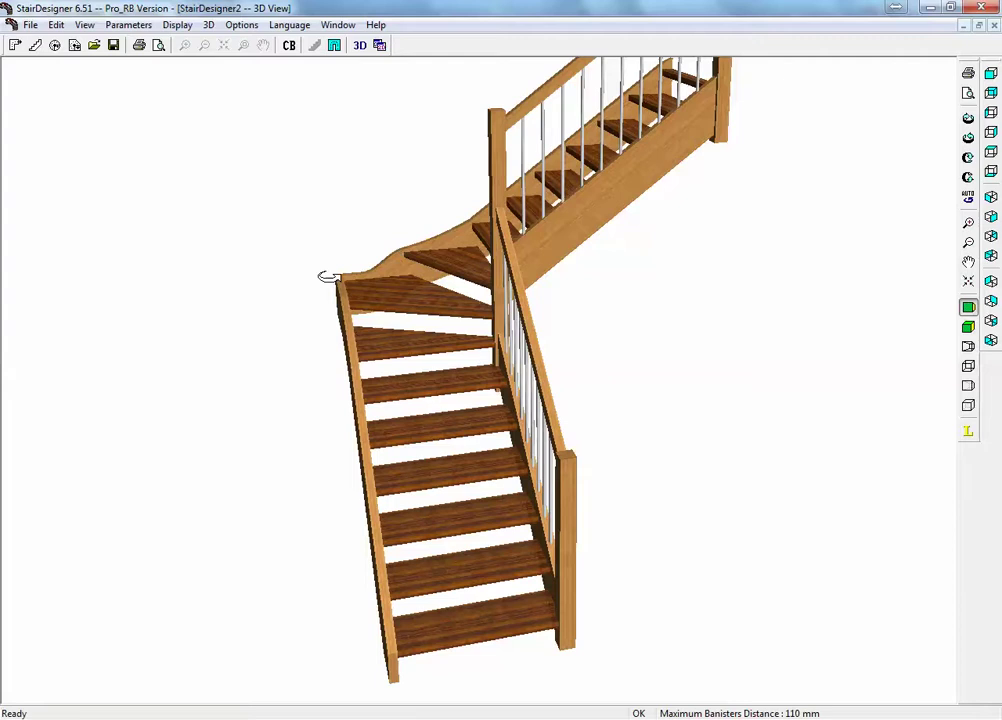
left_click_drag(329, 277, 506, 353)
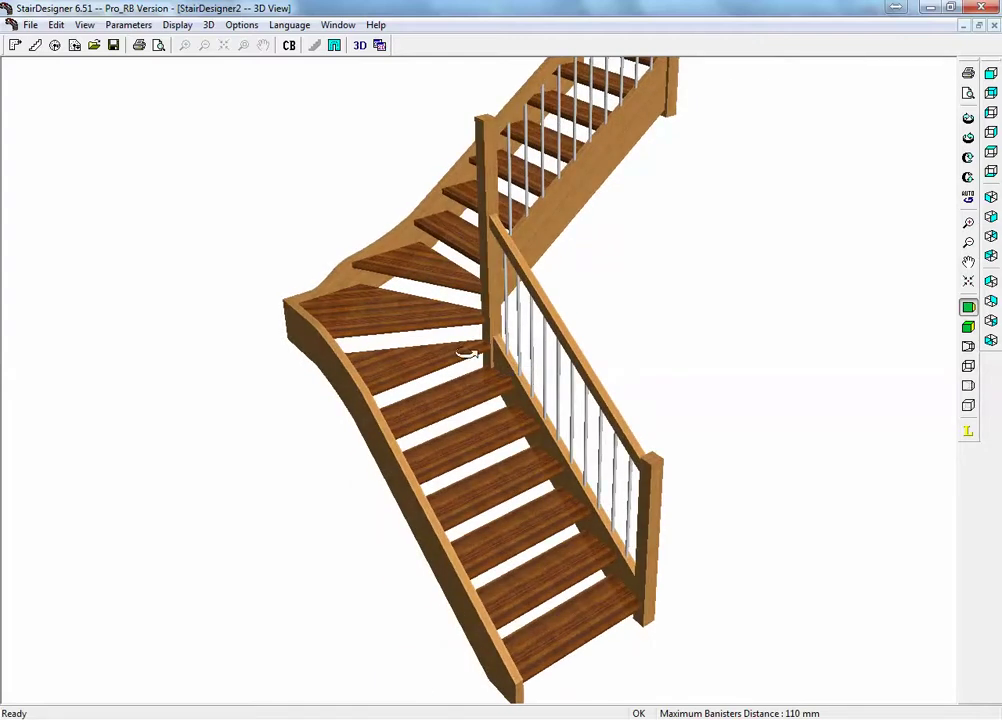
left_click(994, 26)
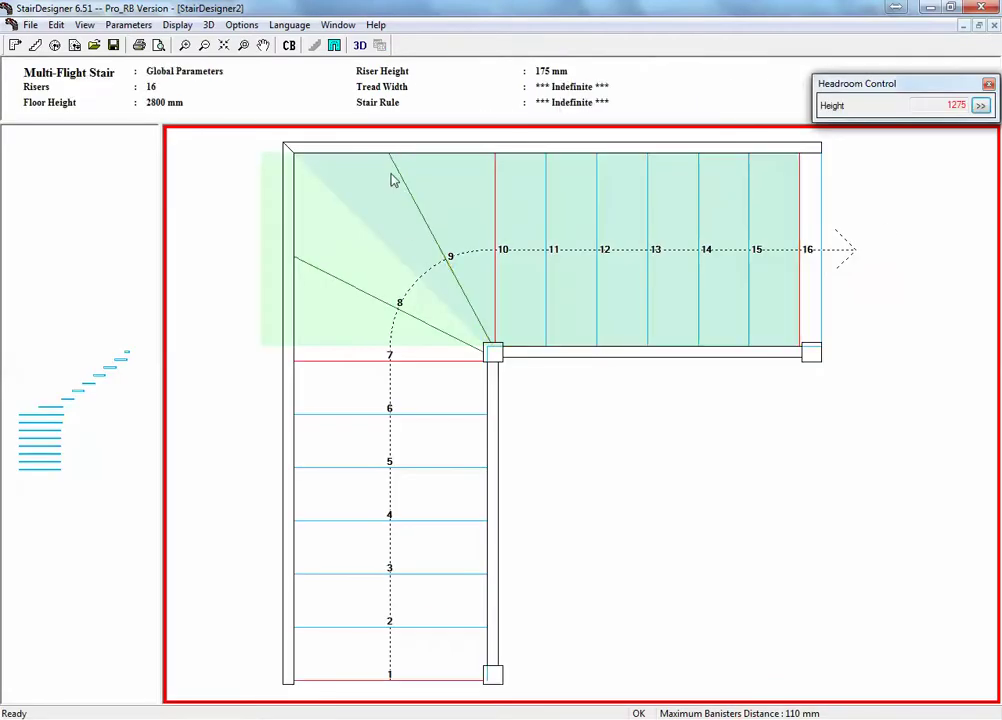
- Shift the outer end of winder step 9 rightward toward the upper flight
left_click(403, 180)
right_click(403, 180)
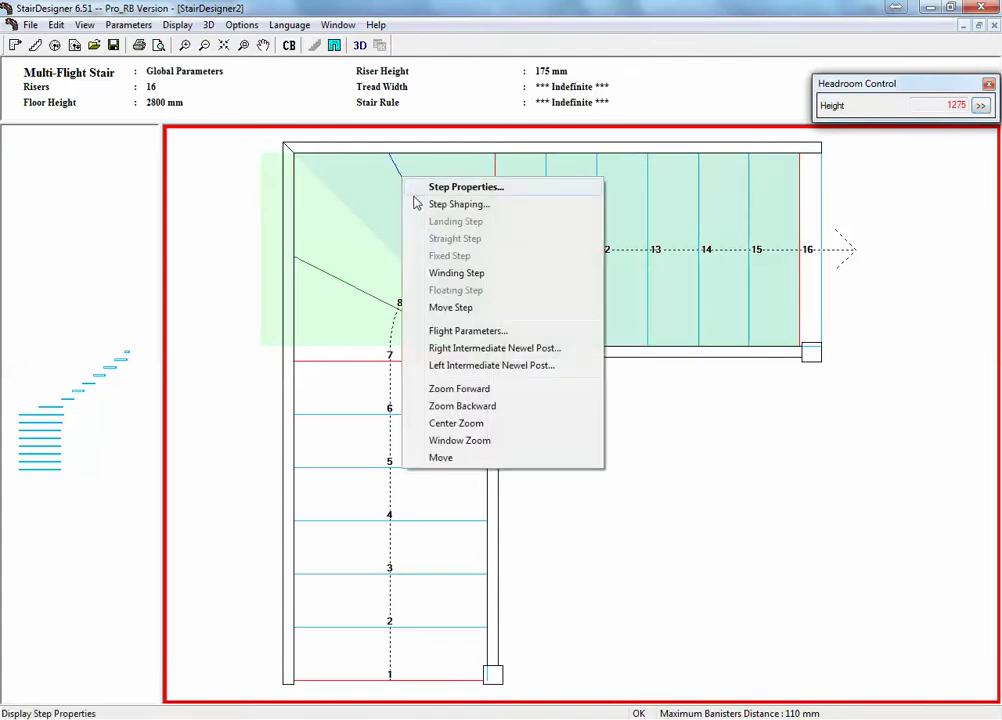
left_click(452, 307)
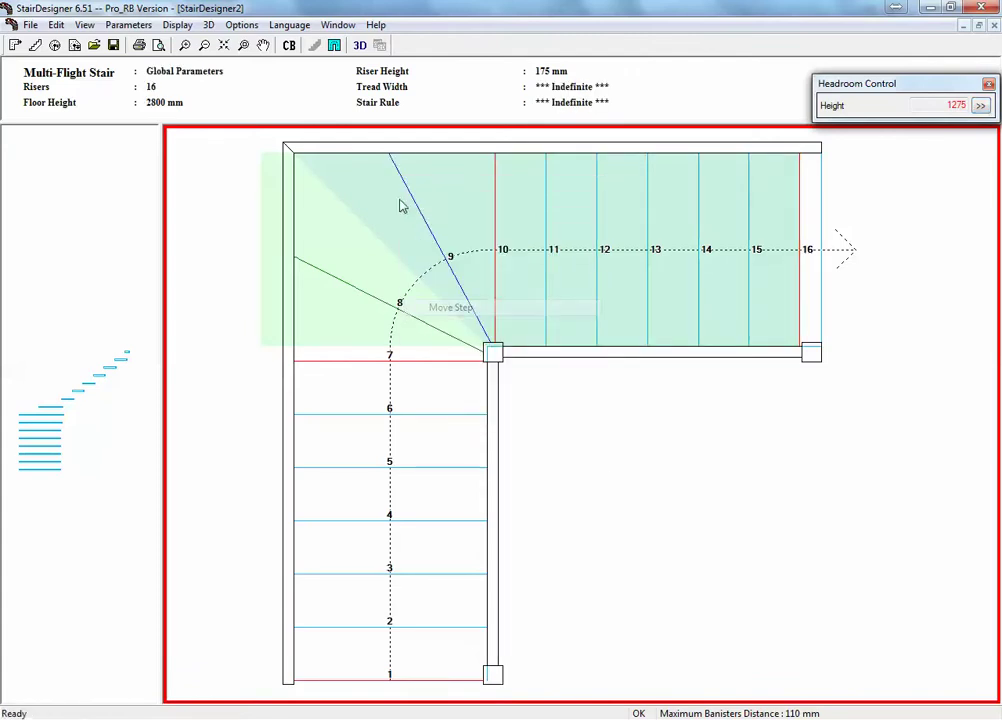
left_click_drag(392, 163, 406, 163)
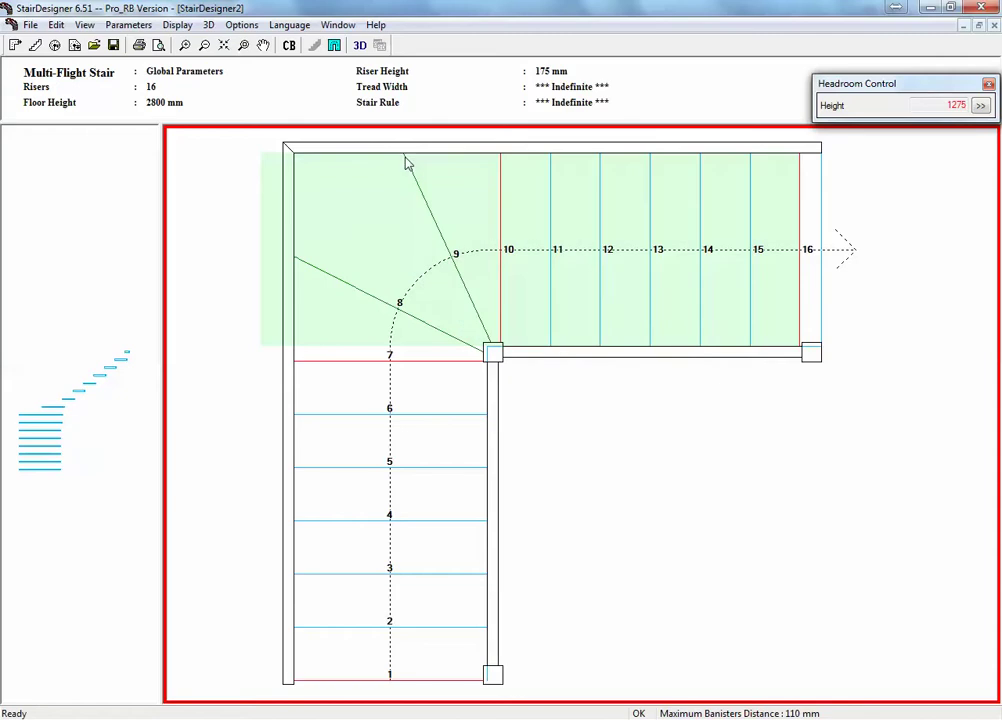
- Select the upper and lower flights in turn to compare their tread parameters, then deselect
left_click(460, 270)
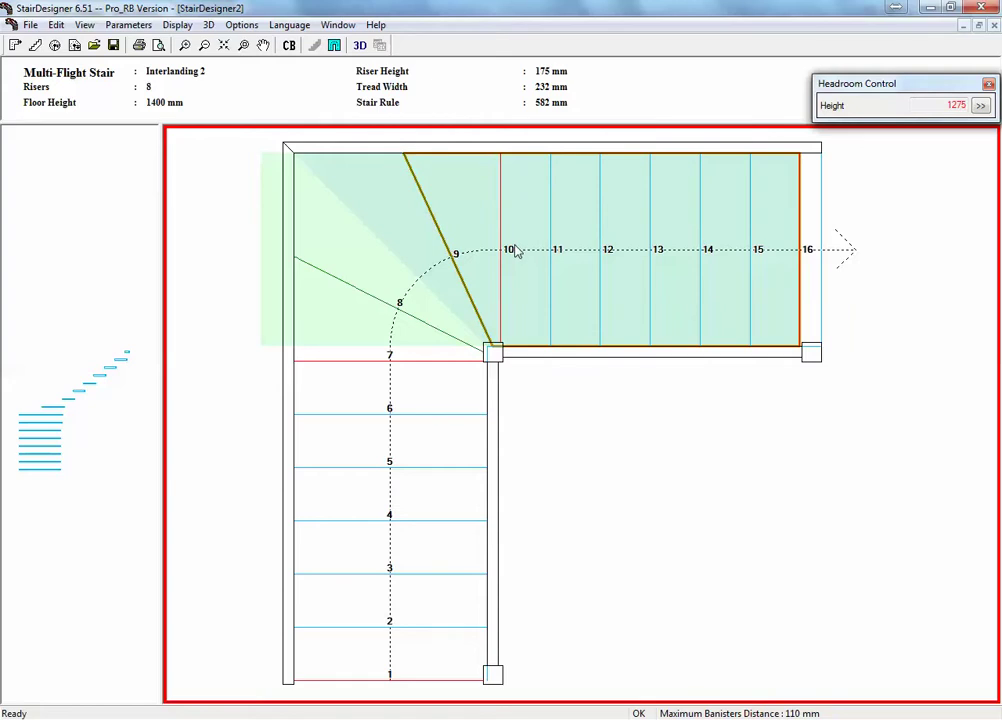
left_click(425, 577)
left_click(448, 297)
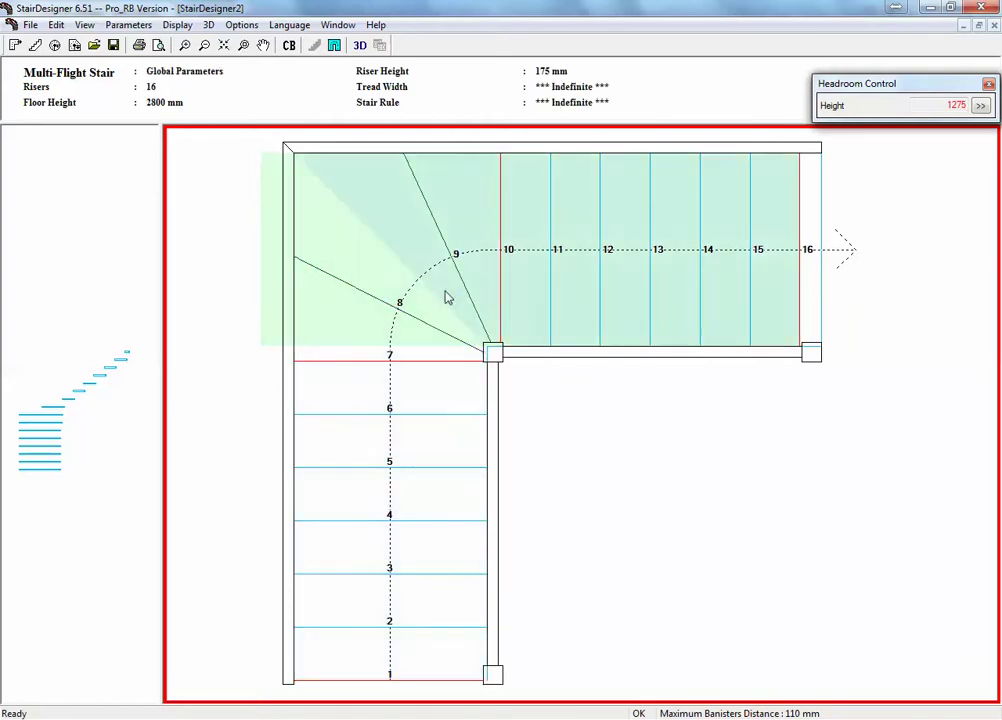
left_click(467, 262)
left_click(430, 262)
left_click(395, 340)
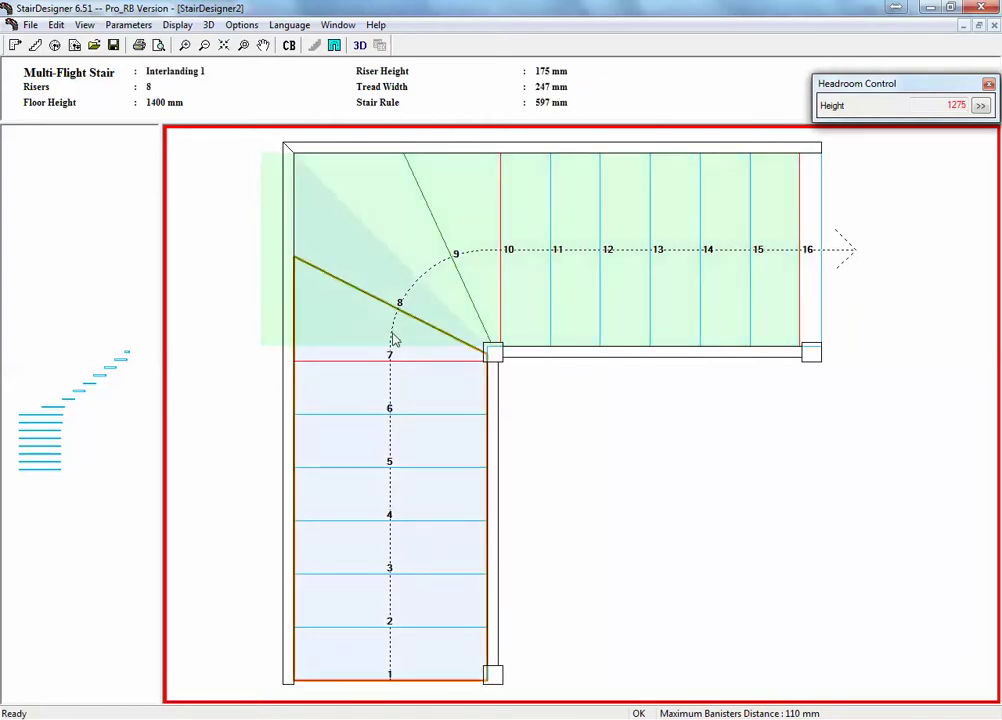
left_click(402, 275)
left_click(455, 258)
left_click(430, 268)
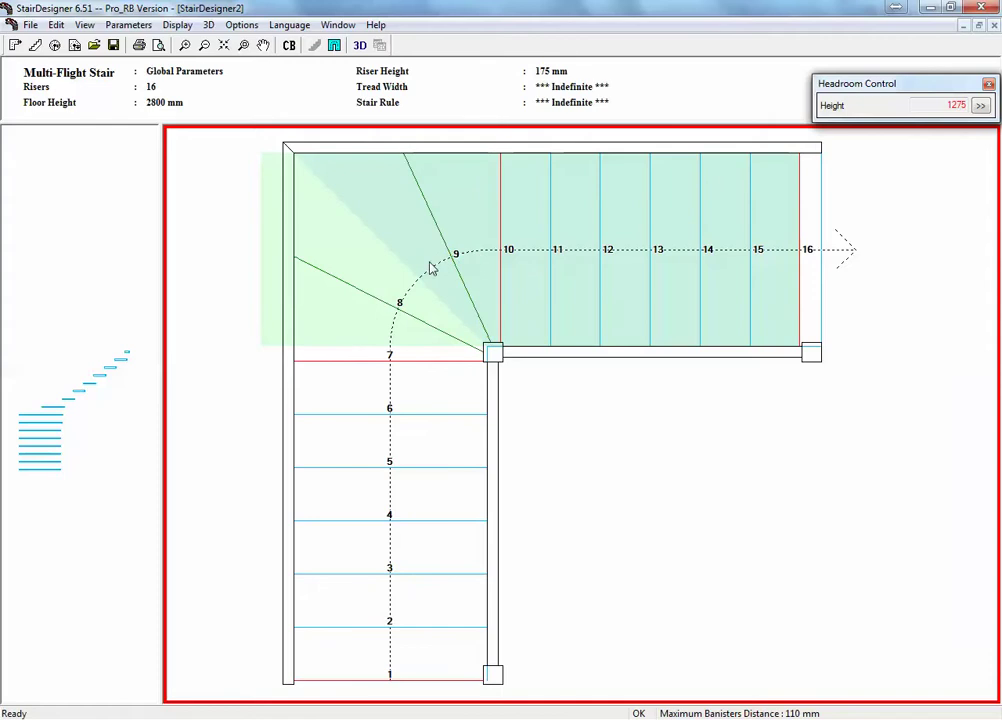
left_click(491, 257)
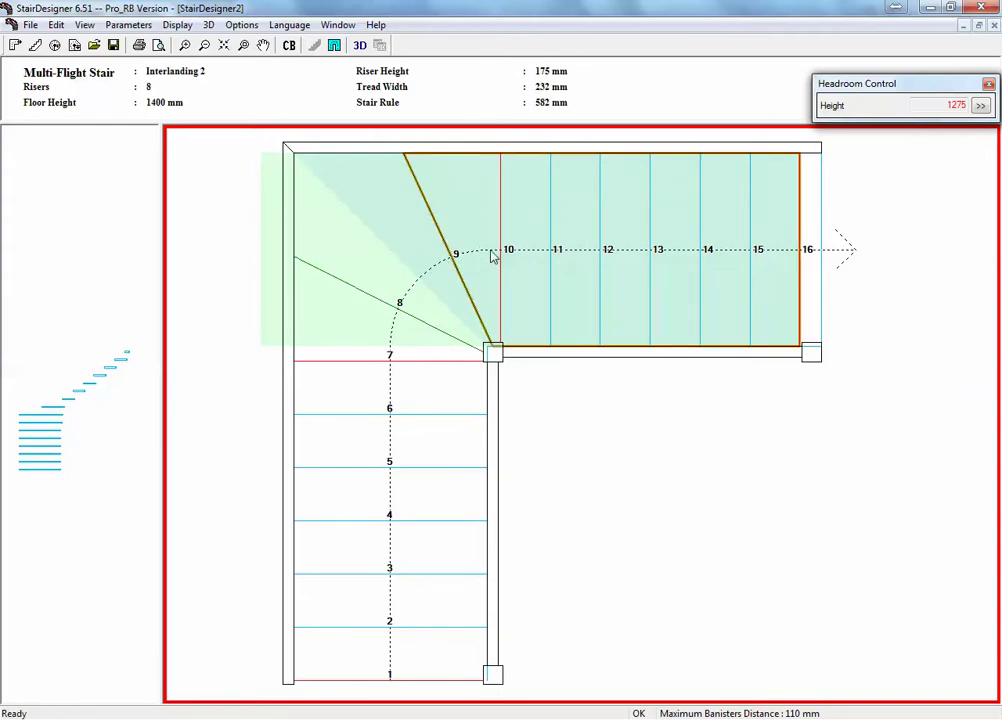
left_click(403, 306)
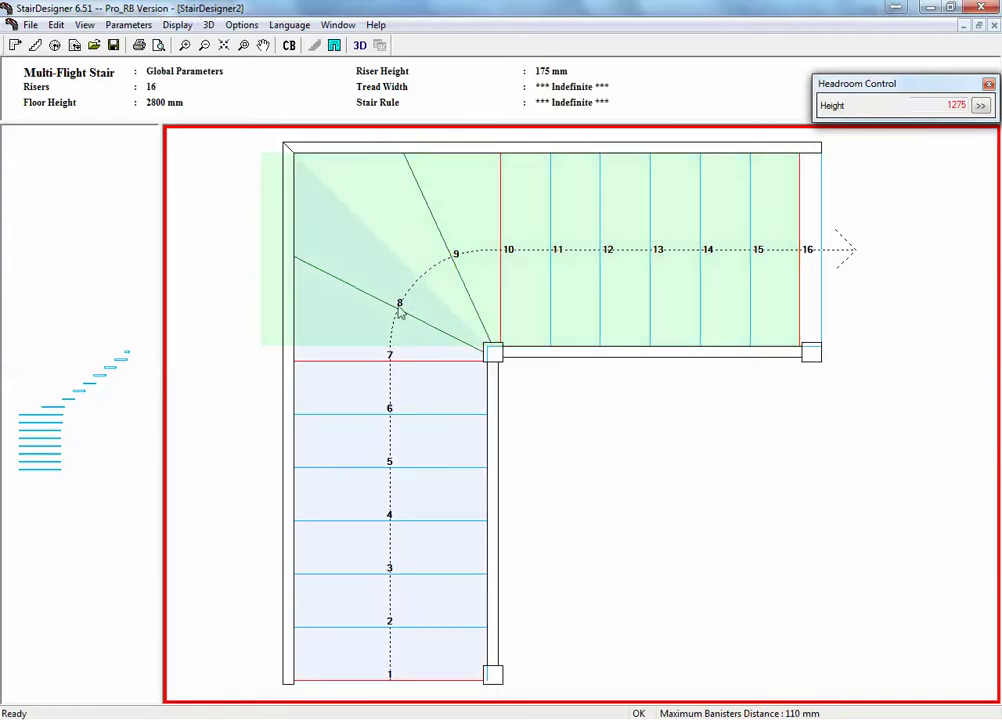
left_click(395, 358)
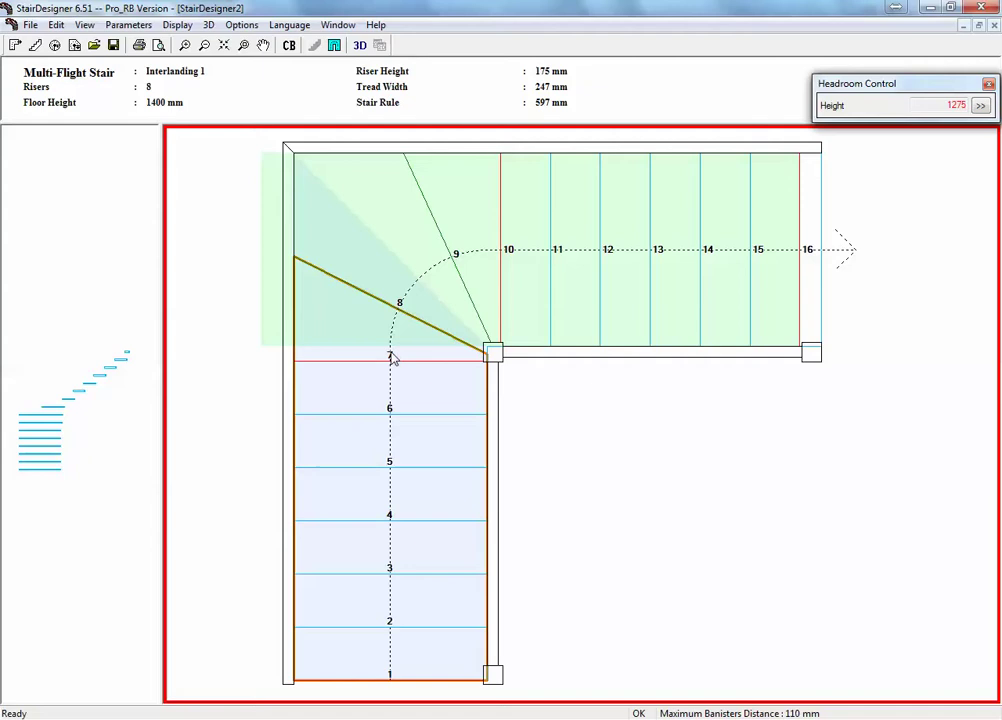
left_click(397, 291)
left_click(421, 212)
left_click(418, 205)
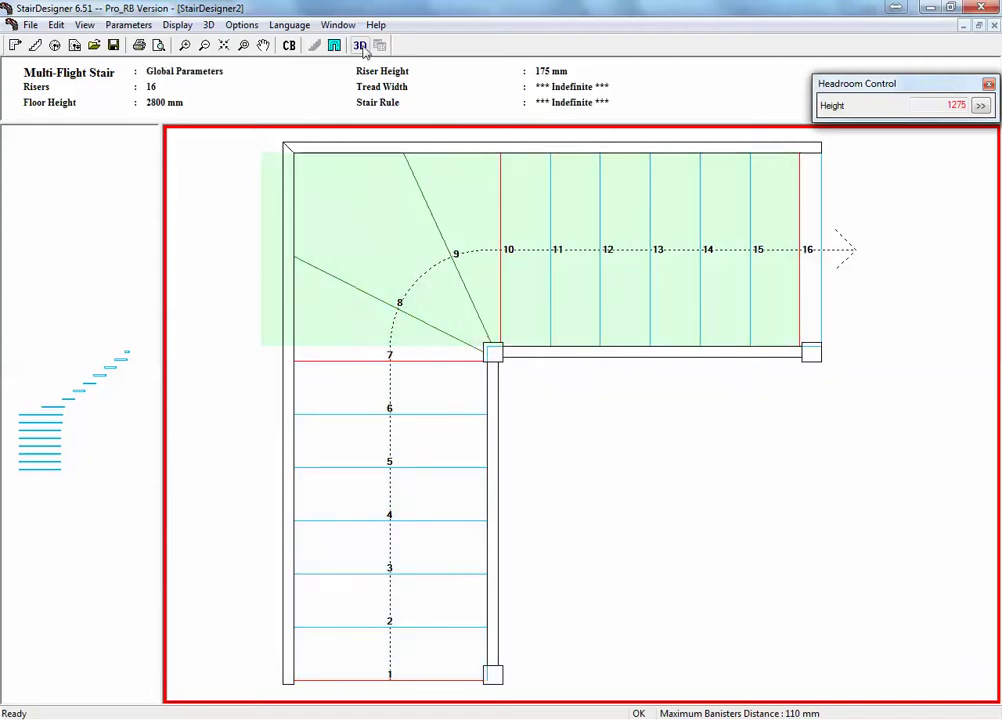
- Show the stair in 3D and rotate it to inspect the winders from above
left_click(360, 45)
left_click_drag(476, 452, 313, 300)
left_click_drag(275, 343, 380, 459)
- Back in the plan, move step 8's wall end lower, giving the lower flight 242 mm treads
left_click(994, 25)
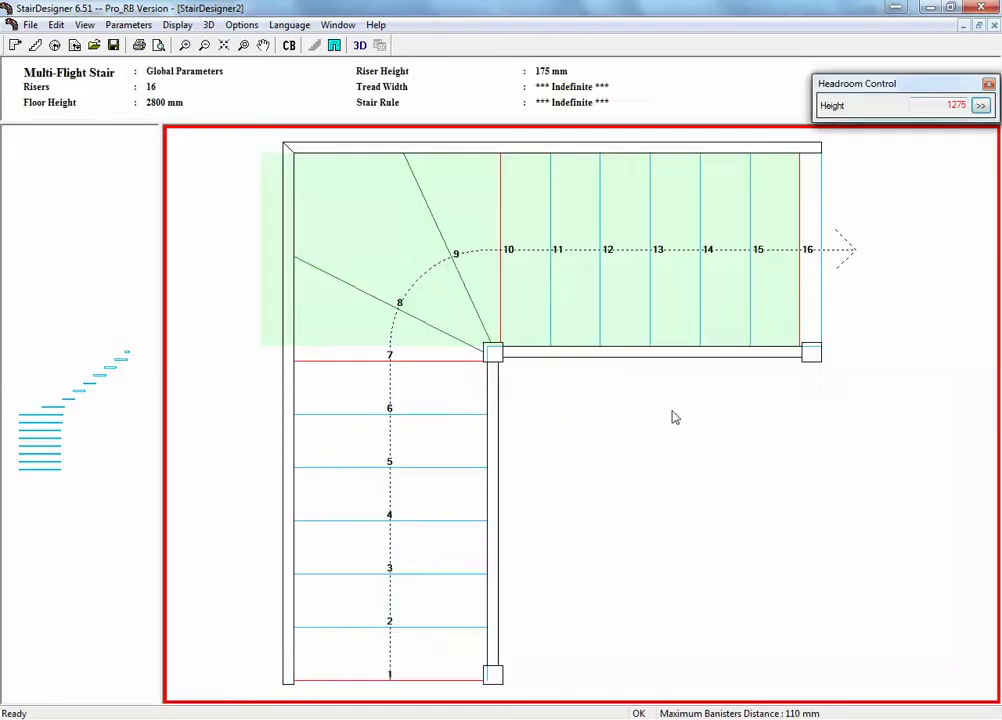
left_click(347, 341)
right_click(308, 269)
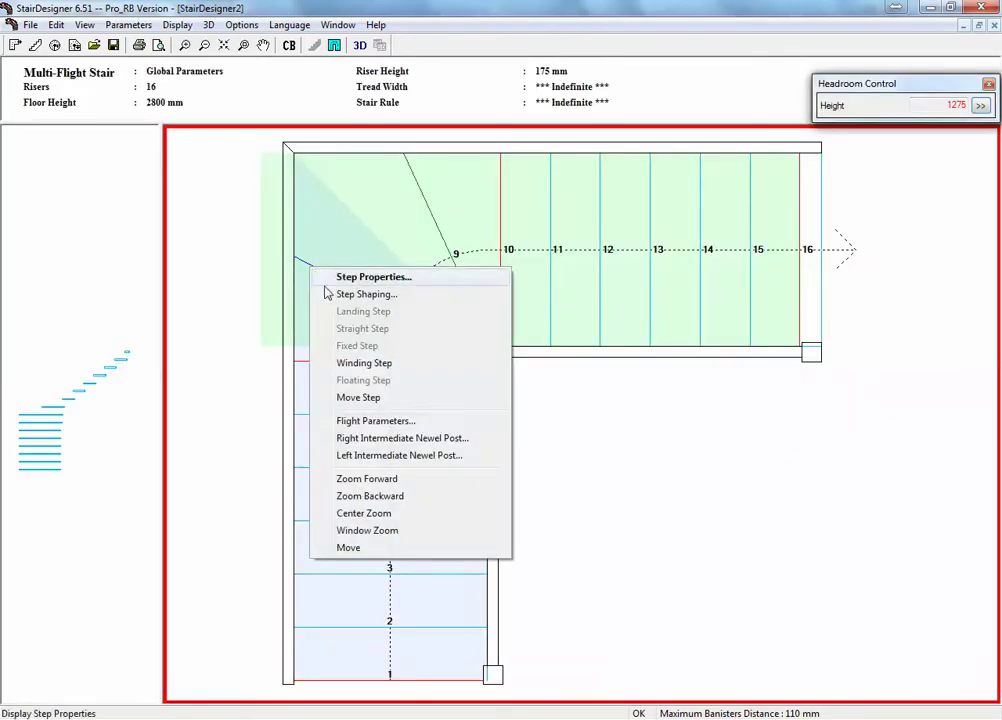
left_click(351, 396)
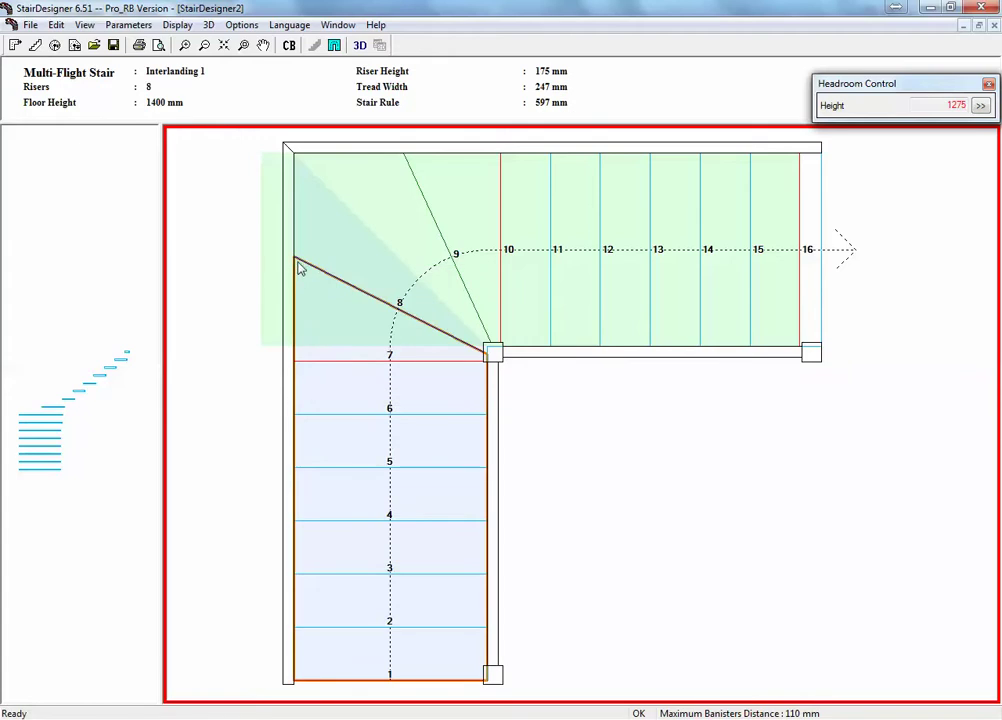
left_click(297, 283)
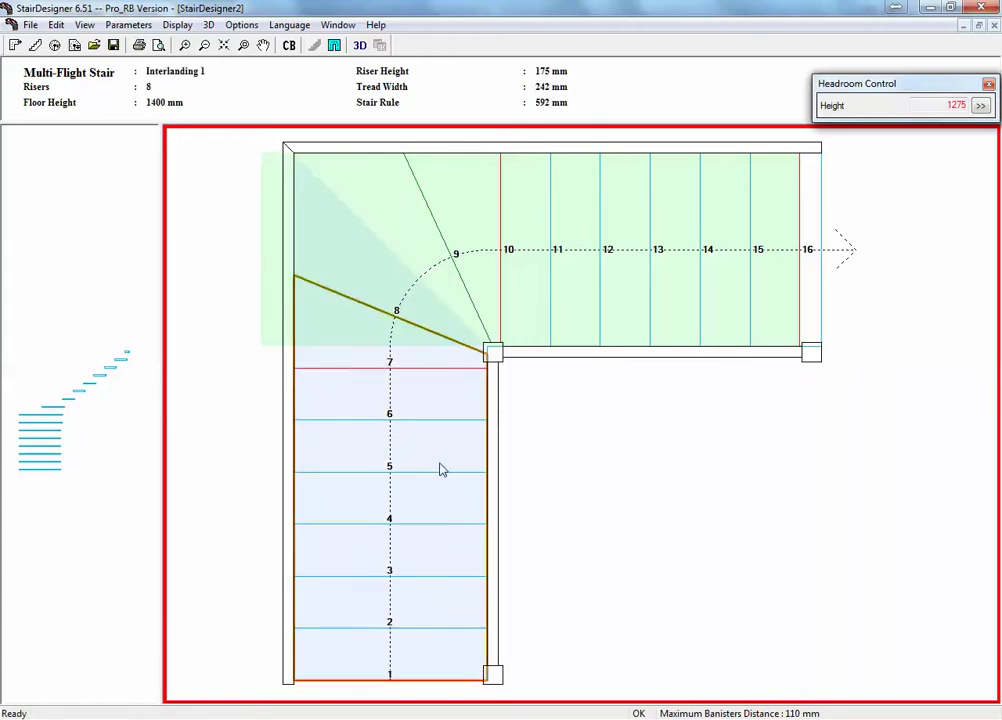
left_click(460, 318)
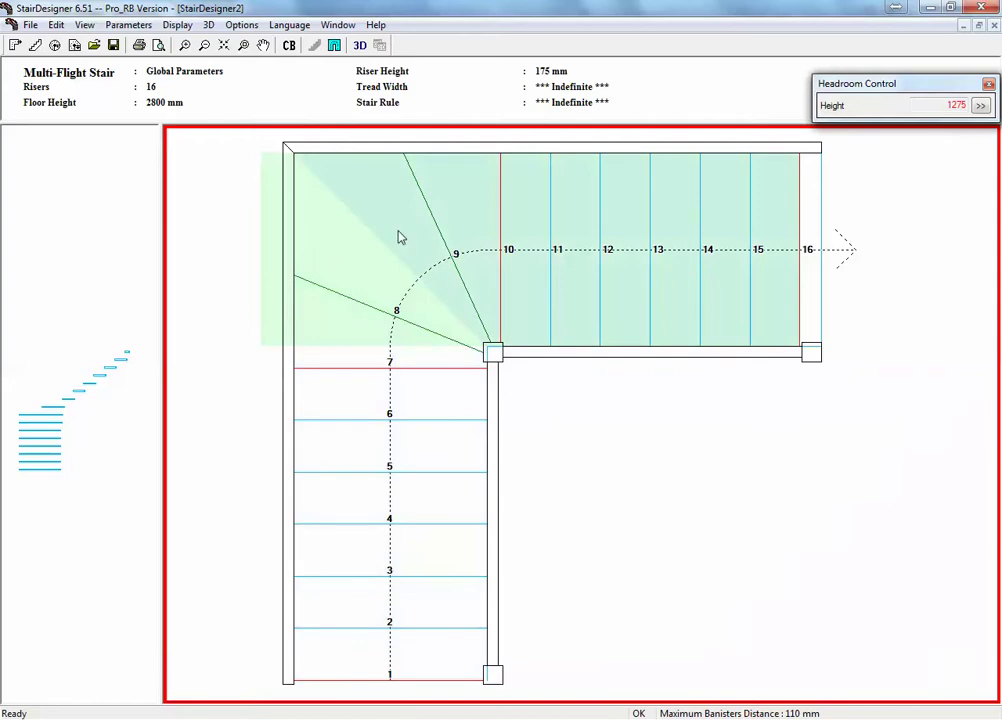
- Preview the stair in 3D from above, then close the preview and return to the plan
left_click(359, 44)
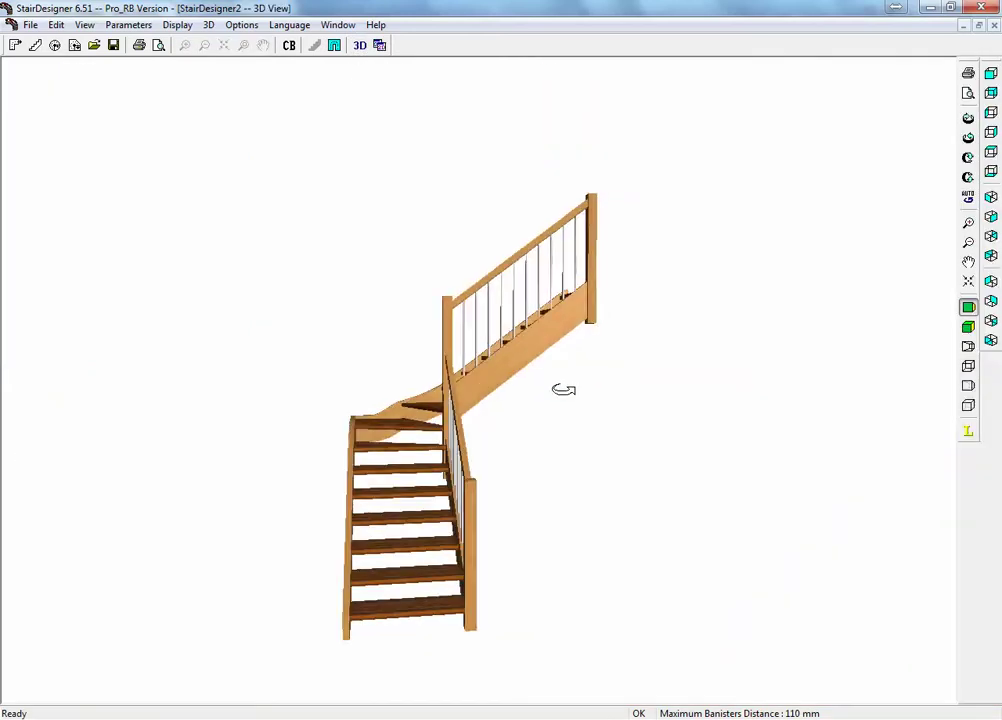
left_click_drag(563, 389, 392, 527)
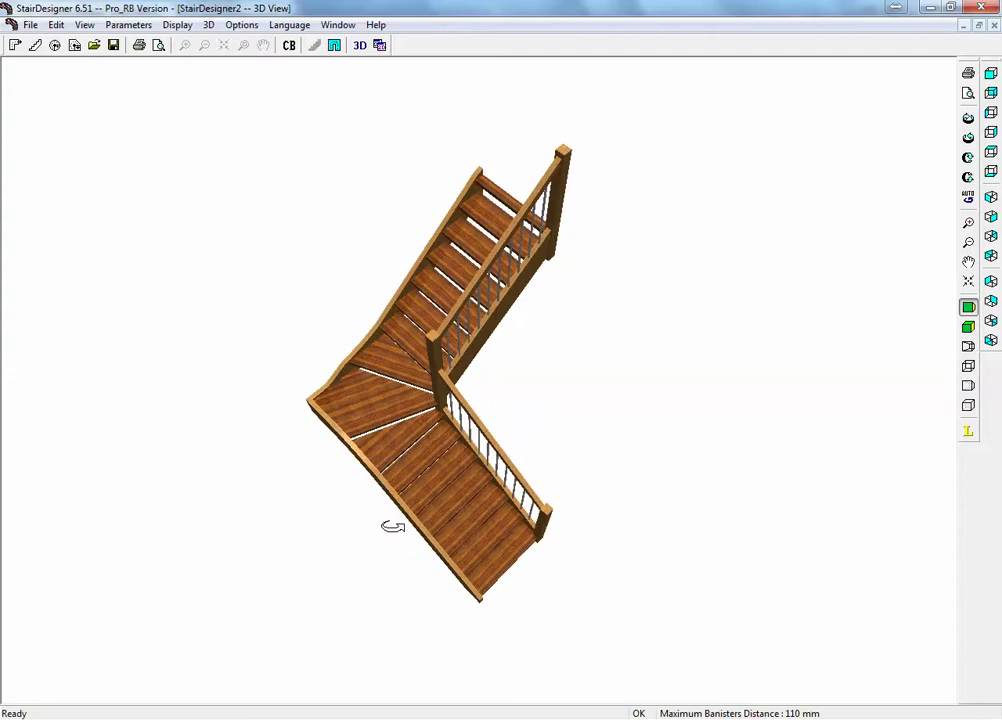
left_click(994, 24)
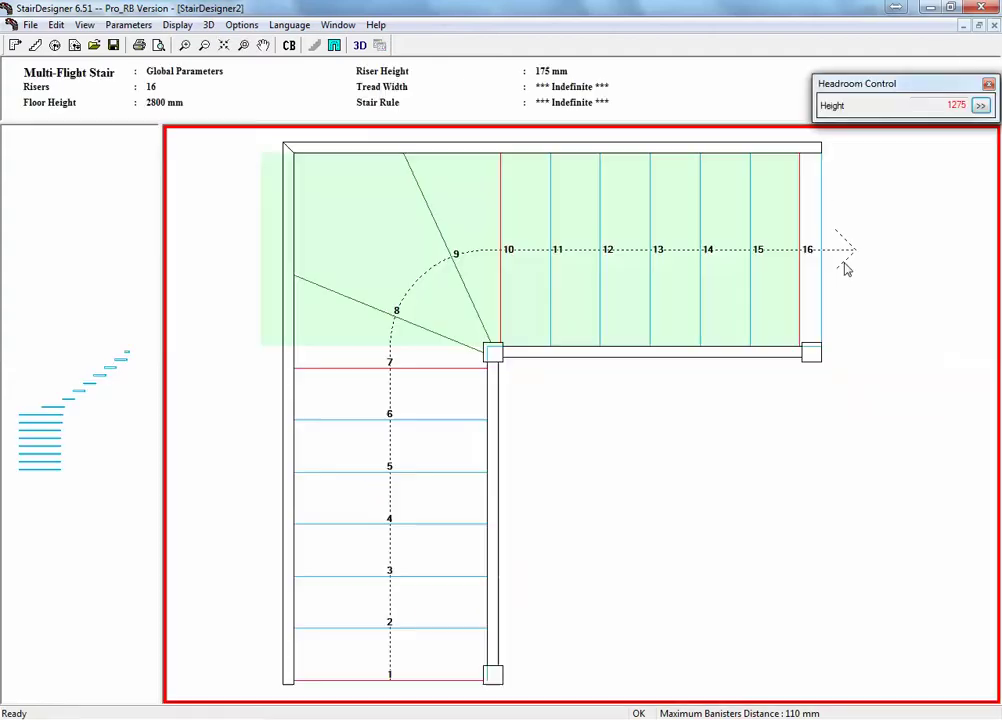